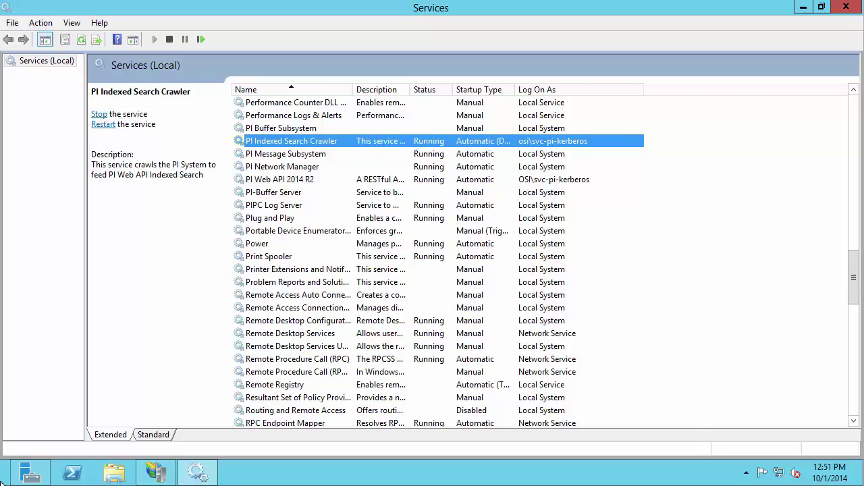
Open IIS Manager and check the identities of the CoresightAdminAppPool and CoresightServiceAppPool application pools.
{"action": "left_click", "coordinate": [2, 482]}
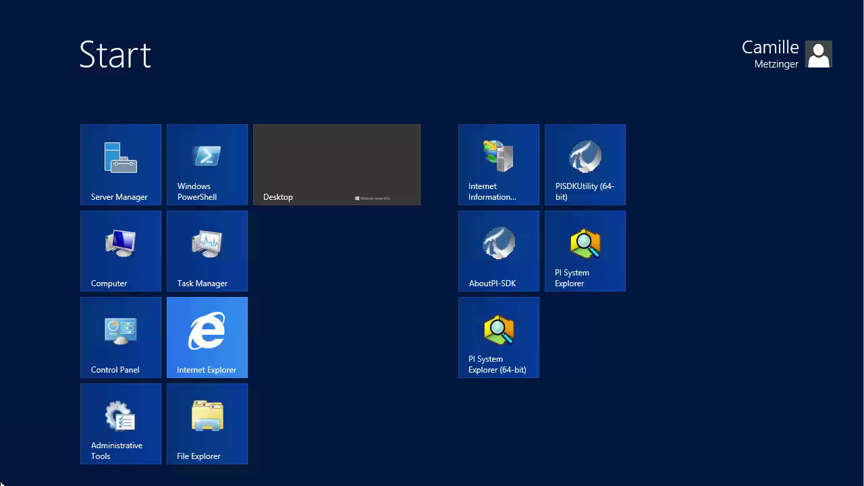
{"action": "type", "text": "iis"}
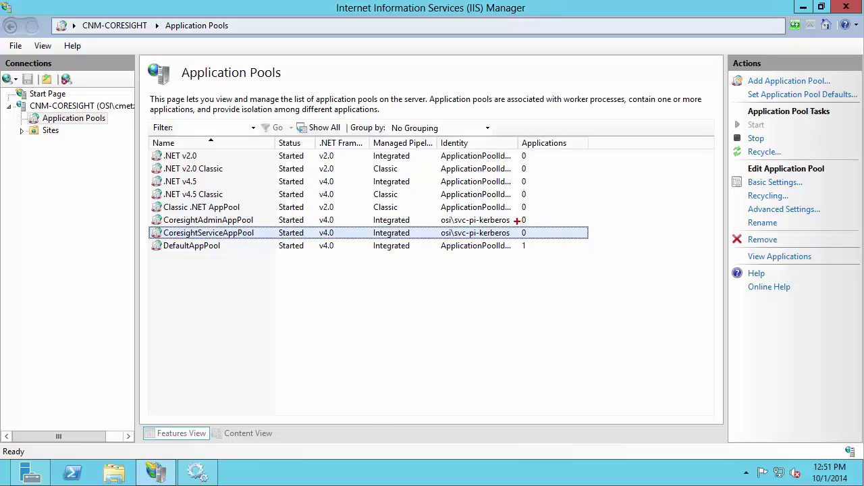
{"action": "left_click_drag", "start_coordinate": [517, 220], "coordinate": [554, 210]}
{"action": "left_click_drag", "start_coordinate": [519, 232], "coordinate": [553, 247]}
{"action": "key", "text": "Escape"}
Switch to Services and check the log-on accounts of PI Indexed Search Crawler and PI Web API 2014 R2.
{"action": "left_click", "coordinate": [196, 477]}
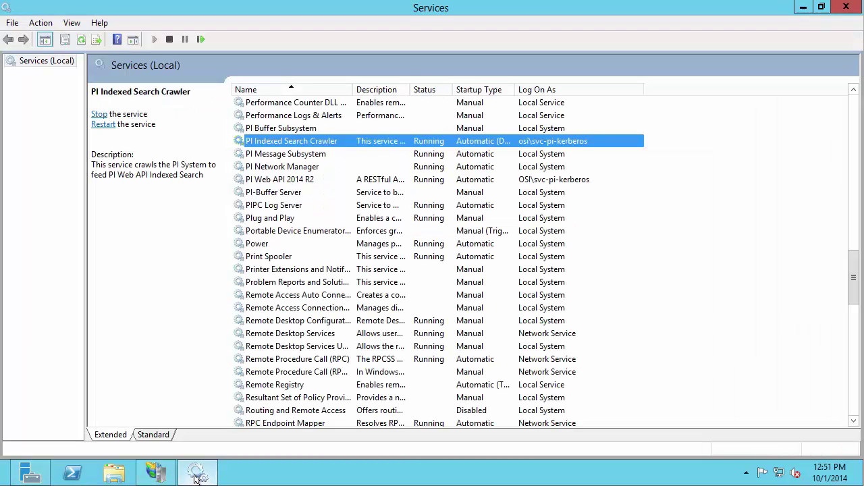
{"action": "key", "text": "ctrl+2"}
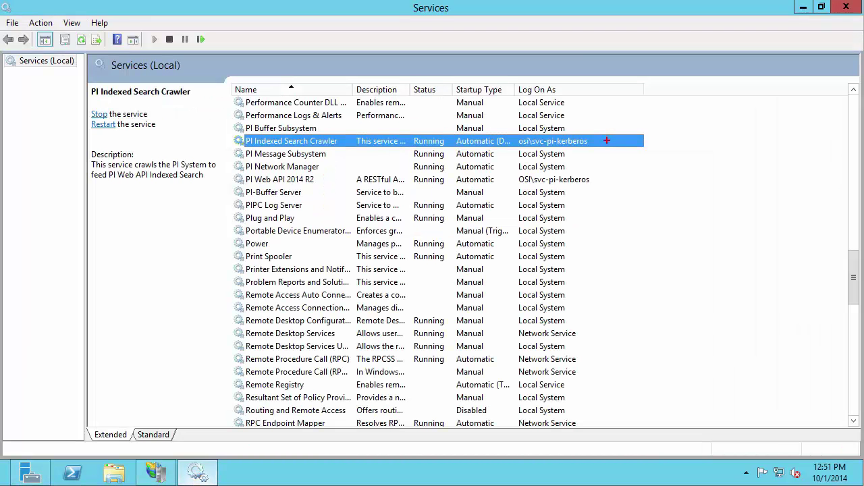
{"action": "left_click_drag", "start_coordinate": [604, 139], "coordinate": [652, 127]}
{"action": "left_click_drag", "start_coordinate": [594, 182], "coordinate": [643, 189]}
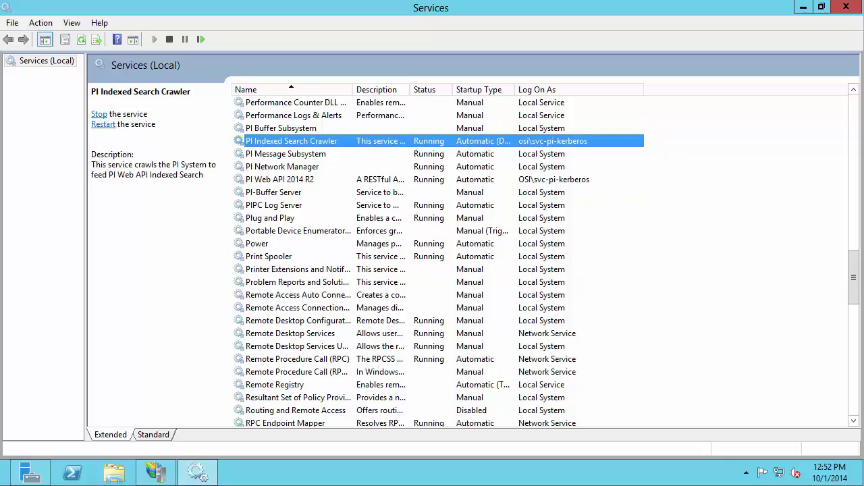
In IIS Manager, browse the Admin application of Coresight under Default Web Site over HTTP on port 80.
{"action": "left_click", "coordinate": [143, 473]}
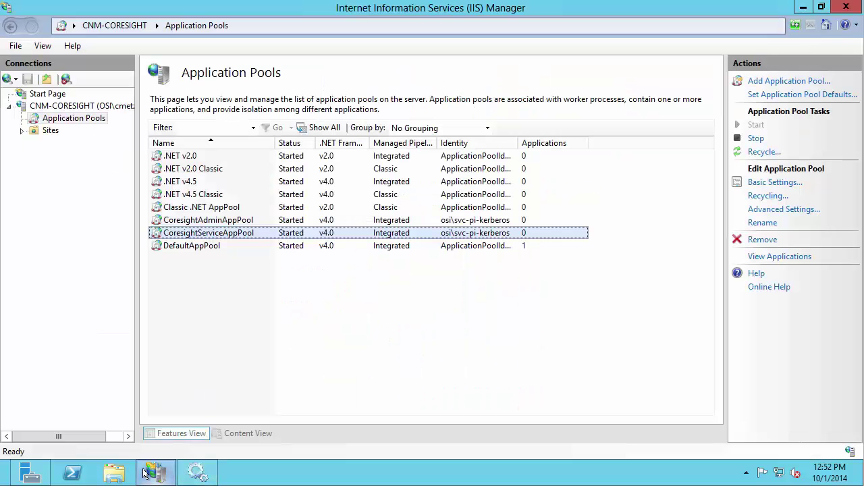
{"action": "left_click", "coordinate": [22, 131]}
{"action": "left_click", "coordinate": [33, 144]}
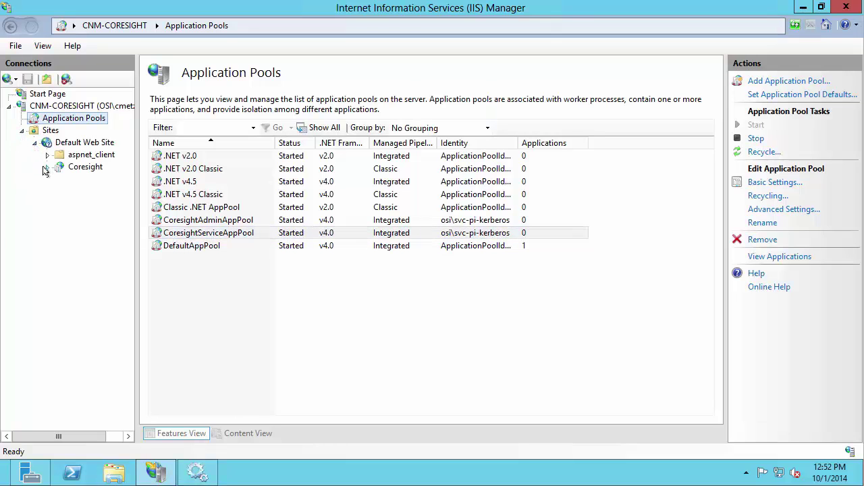
{"action": "left_click", "coordinate": [45, 167]}
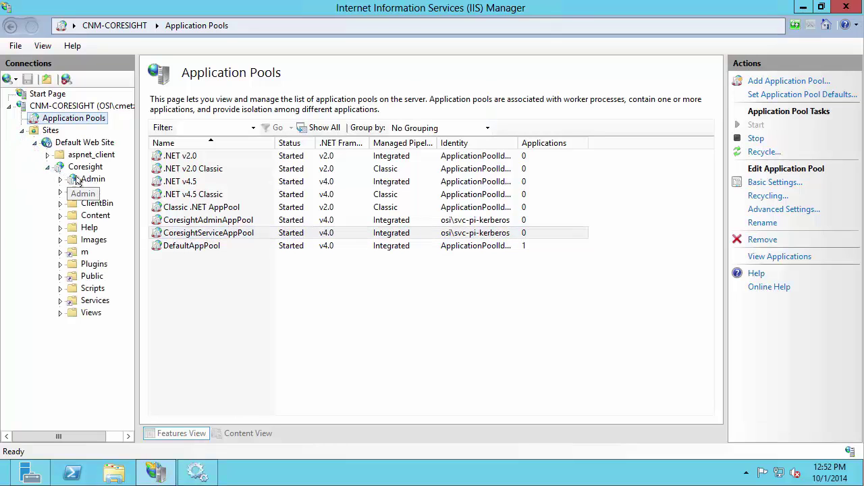
{"action": "left_click", "coordinate": [79, 179]}
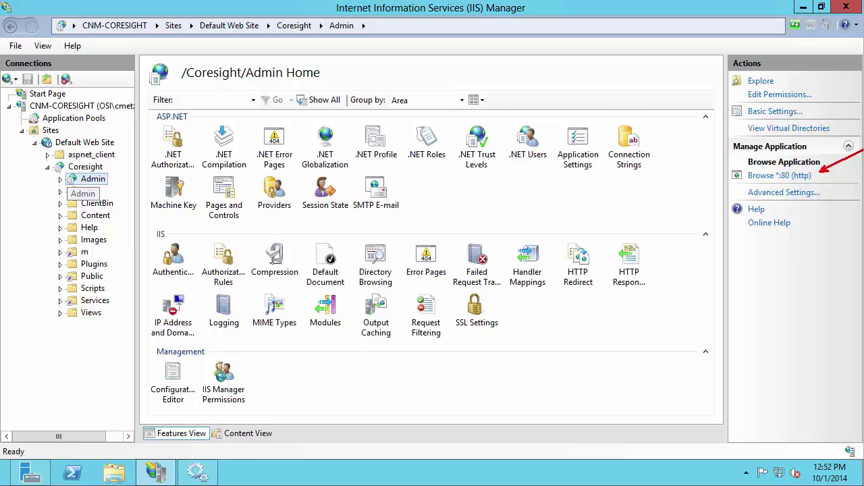
{"action": "left_click", "coordinate": [789, 177]}
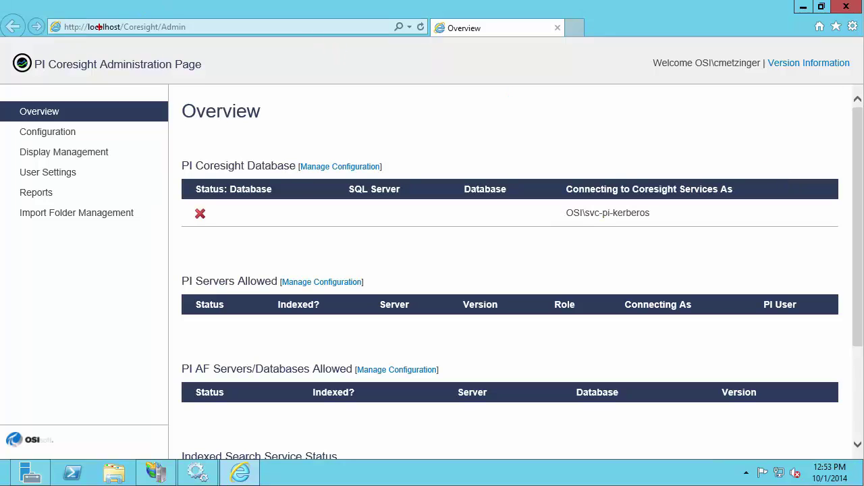
{"action": "mouse_move", "coordinate": [50, 18]}
{"action": "left_mouse_down"}
{"action": "mouse_move", "coordinate": [103, 37]}
{"action": "mouse_move", "coordinate": [201, 38]}
{"action": "left_mouse_up"}
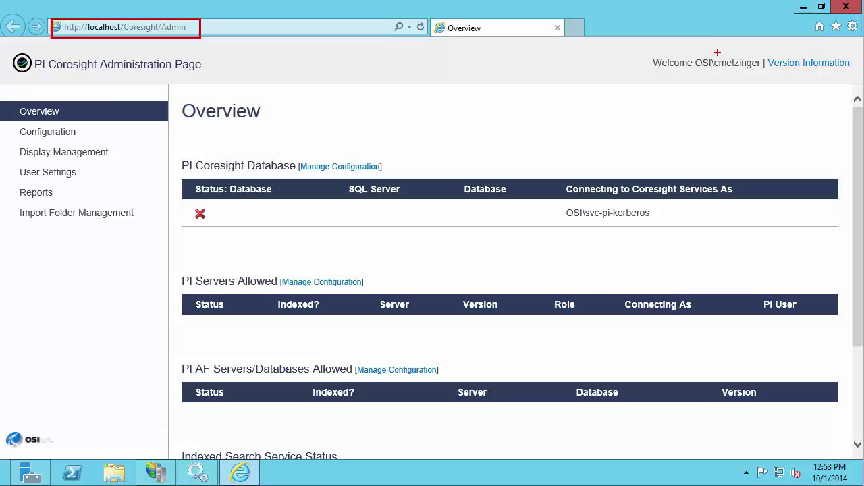
{"action": "left_click_drag", "start_coordinate": [716, 52], "coordinate": [717, 19]}
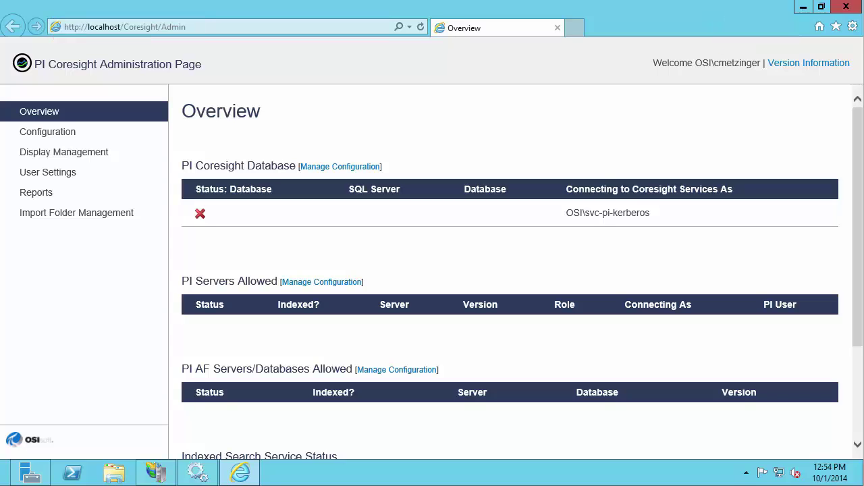
Open Computer Management from Server Manager and show the groups under Local Users and Groups.
{"action": "left_click", "coordinate": [30, 472]}
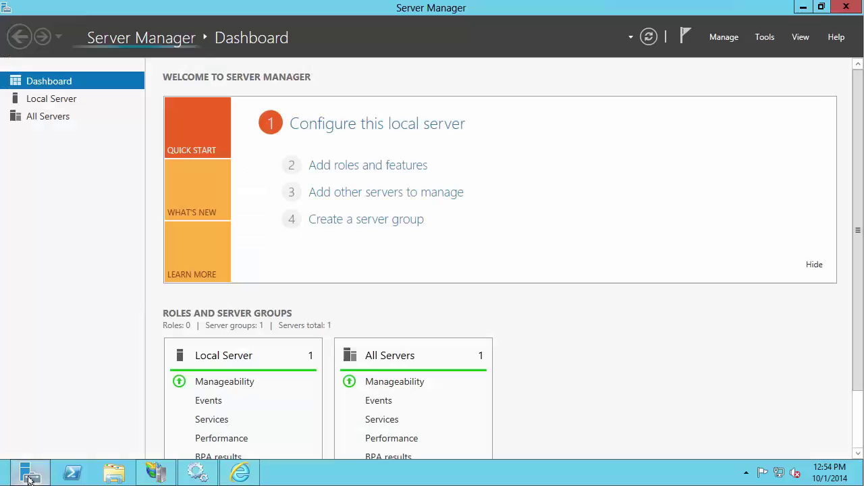
{"action": "left_click", "coordinate": [765, 37]}
{"action": "left_click", "coordinate": [736, 70]}
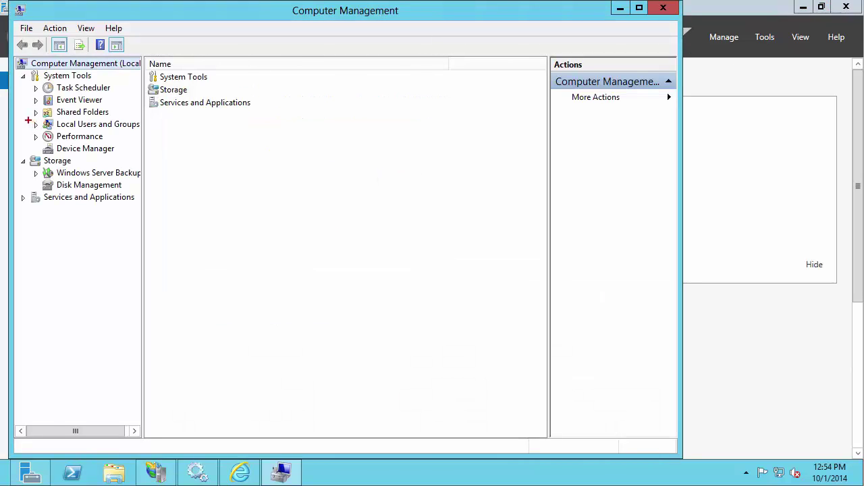
{"action": "left_click_drag", "start_coordinate": [27, 120], "coordinate": [148, 132]}
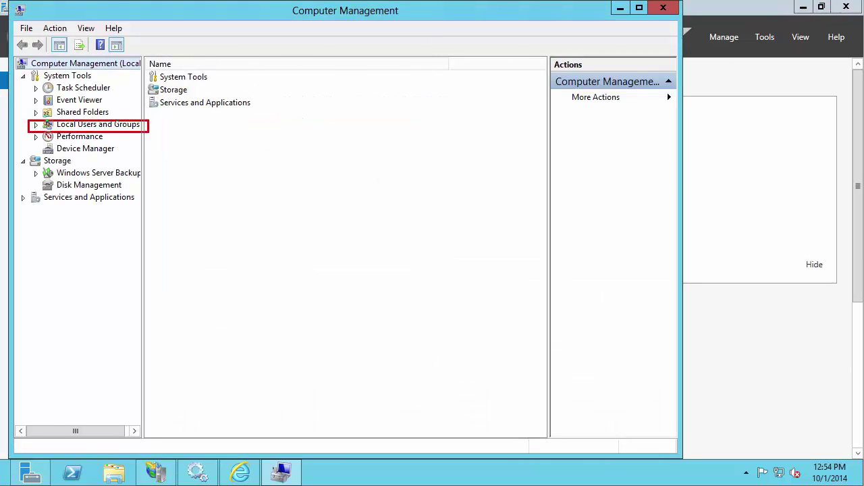
{"action": "left_click", "coordinate": [45, 124]}
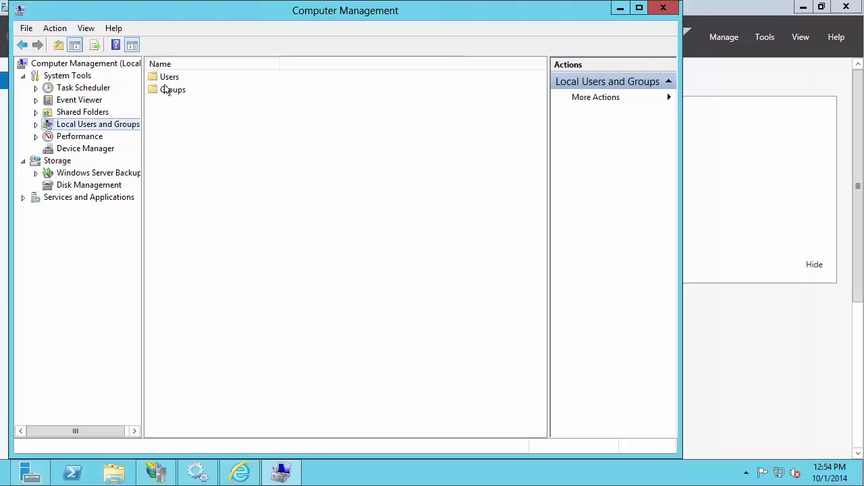
{"action": "double_click", "coordinate": [165, 92]}
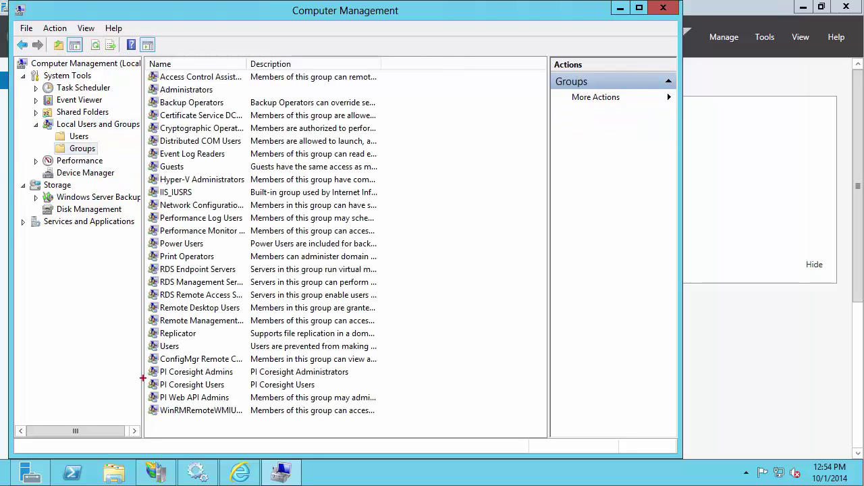
{"action": "left_click_drag", "start_coordinate": [143, 363], "coordinate": [237, 405]}
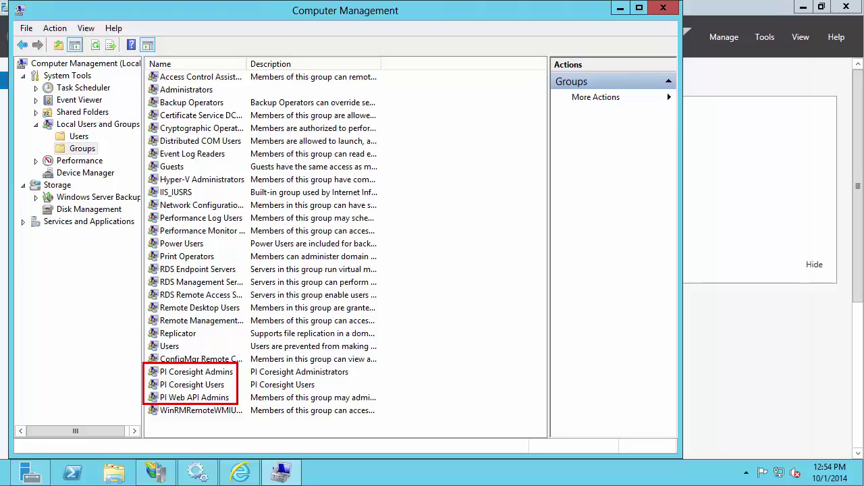
Check the members of the PI Coresight Admins and PI Web API Admins groups without changing them.
{"action": "double_click", "coordinate": [219, 373]}
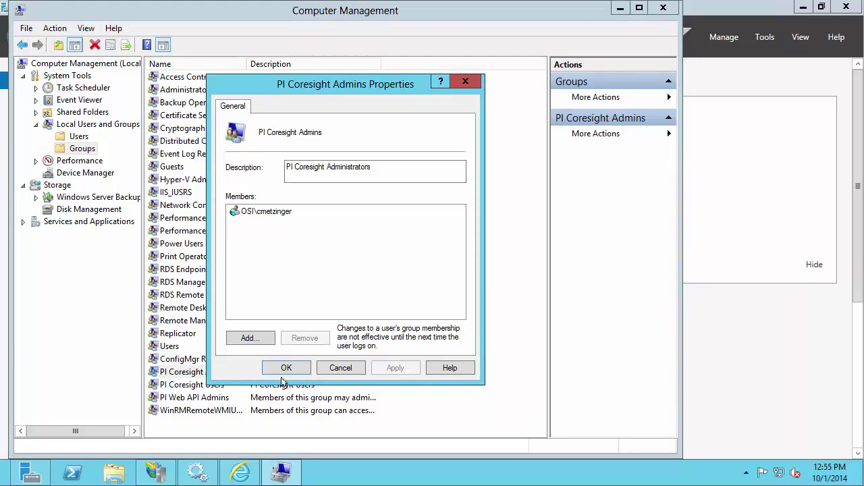
{"action": "left_click", "coordinate": [340, 368]}
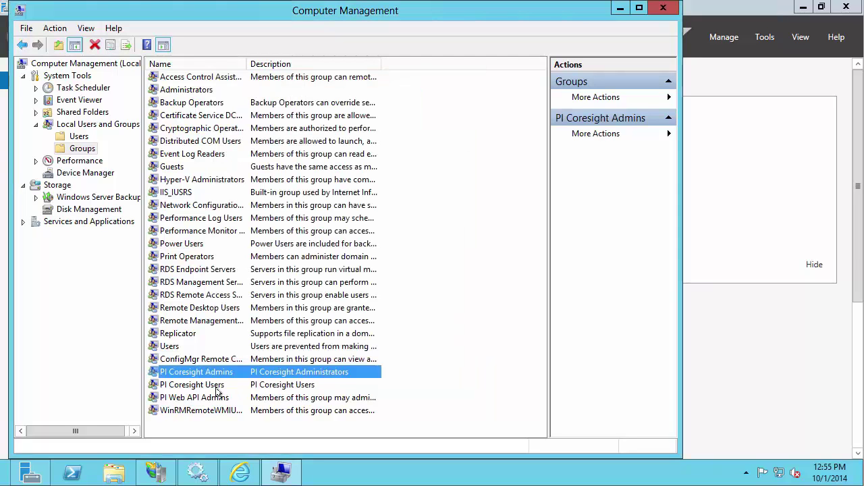
{"action": "left_click", "coordinate": [206, 397]}
{"action": "left_click", "coordinate": [206, 397]}
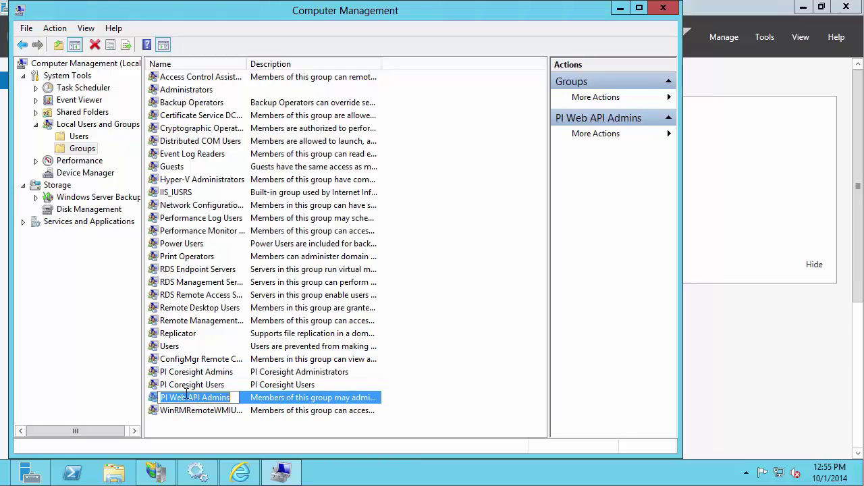
{"action": "double_click", "coordinate": [151, 400]}
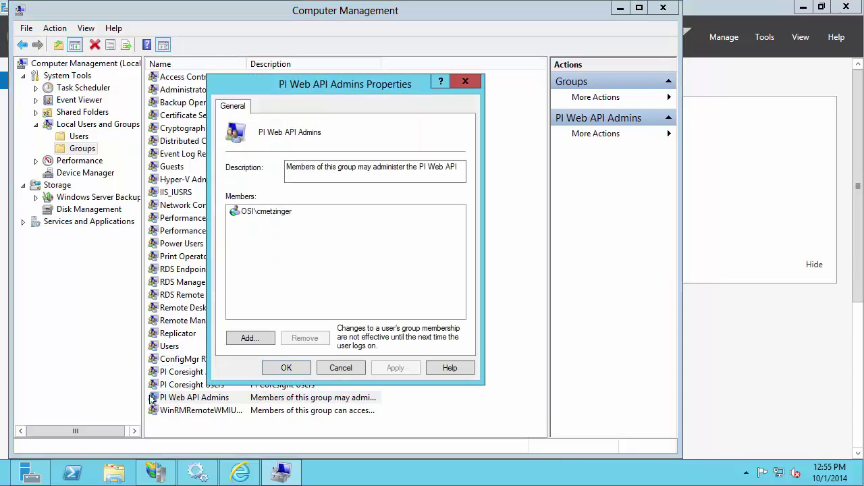
{"action": "left_click", "coordinate": [344, 369]}
Add the administrator's domain account to the PI Coresight Users group and save the membership.
{"action": "double_click", "coordinate": [200, 384]}
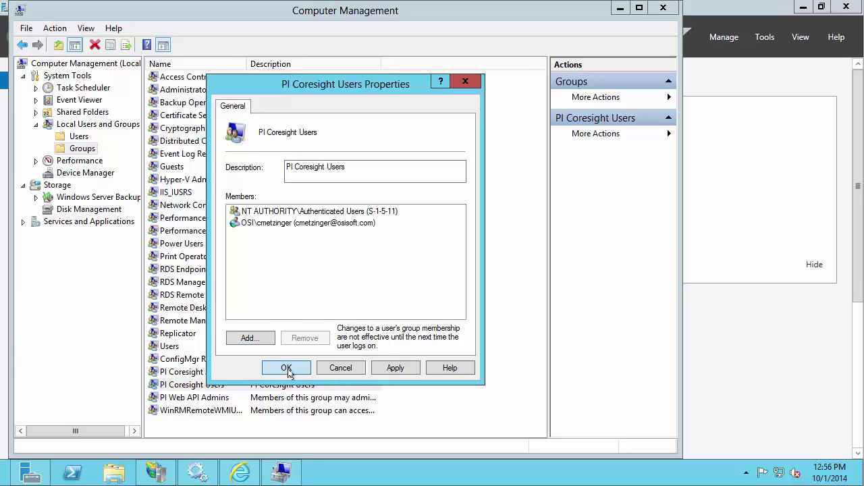
{"action": "left_click", "coordinate": [287, 368]}
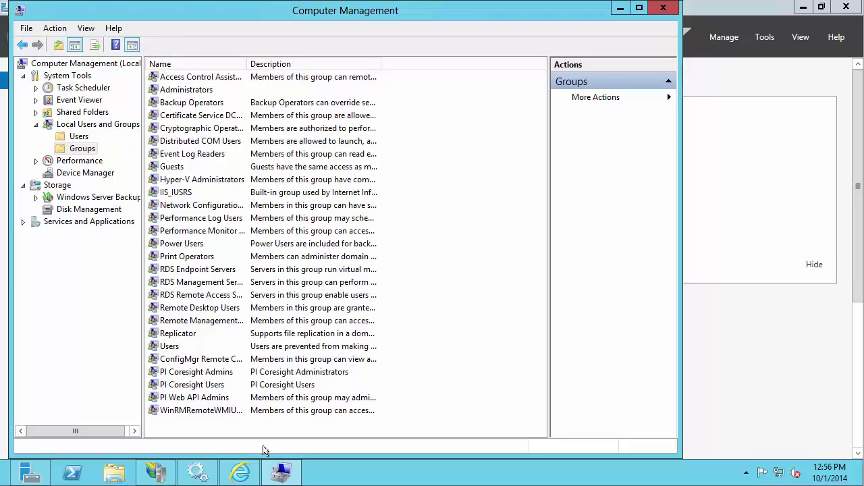
Return to the PI Coresight Administration Page in the browser and open the configuration of the PI Coresight Database.
{"action": "left_click", "coordinate": [241, 474]}
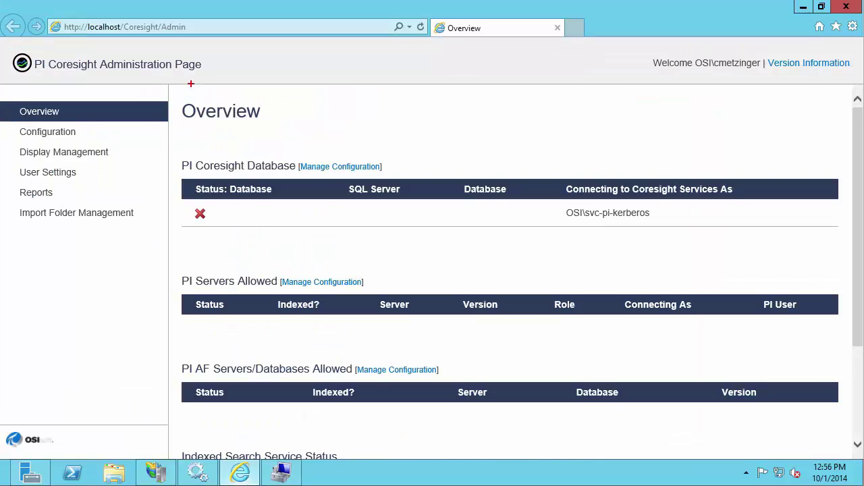
{"action": "left_click_drag", "start_coordinate": [169, 94], "coordinate": [272, 124]}
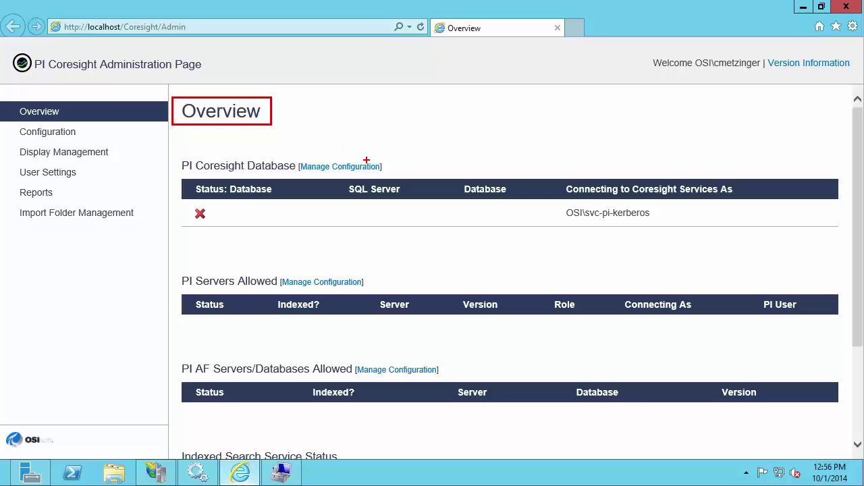
{"action": "left_click_drag", "start_coordinate": [366, 161], "coordinate": [393, 140]}
{"action": "left_click_drag", "start_coordinate": [83, 132], "coordinate": [129, 133]}
{"action": "key", "text": "Escape"}
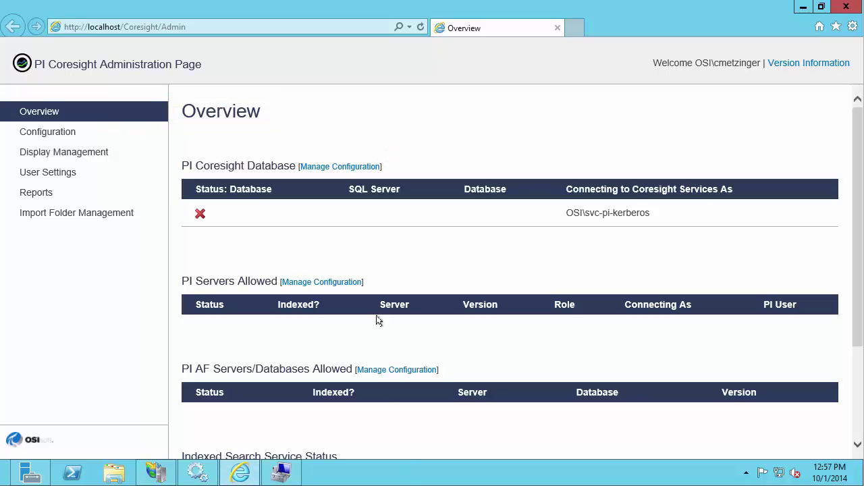
{"action": "left_click", "coordinate": [344, 170]}
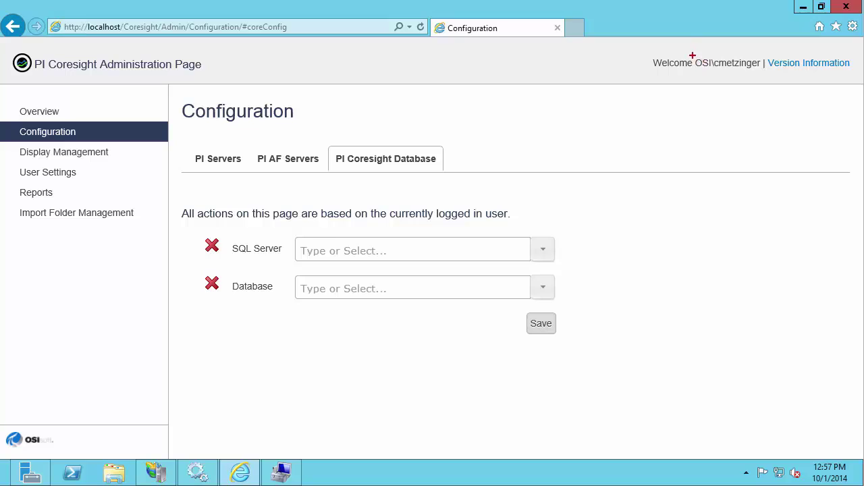
{"action": "left_click_drag", "start_coordinate": [692, 55], "coordinate": [763, 69]}
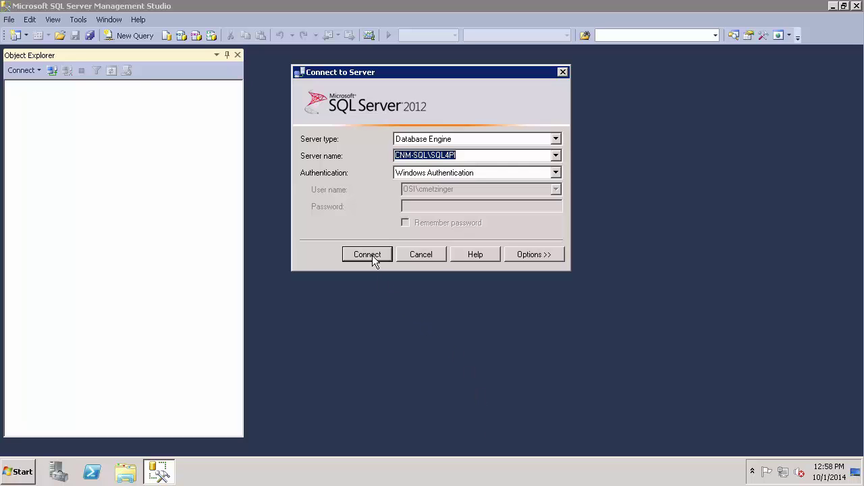
In SQL Server Management Studio, connect to CNM-SQL\SQL4PI with Windows Authentication and expand the server's security logins.
{"action": "left_click", "coordinate": [372, 255]}
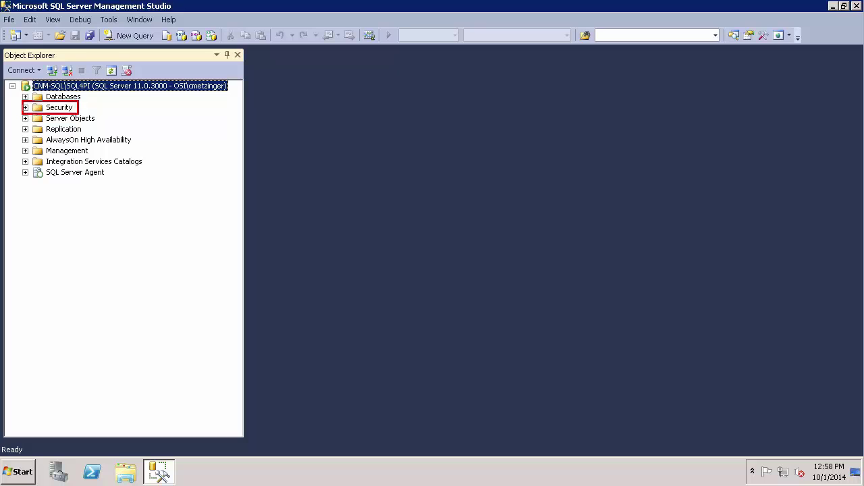
{"action": "left_click", "coordinate": [25, 107]}
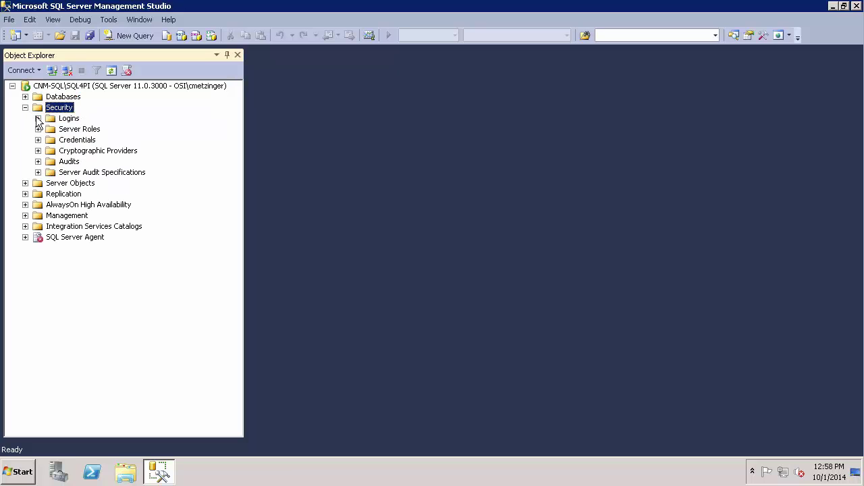
{"action": "left_click", "coordinate": [37, 118]}
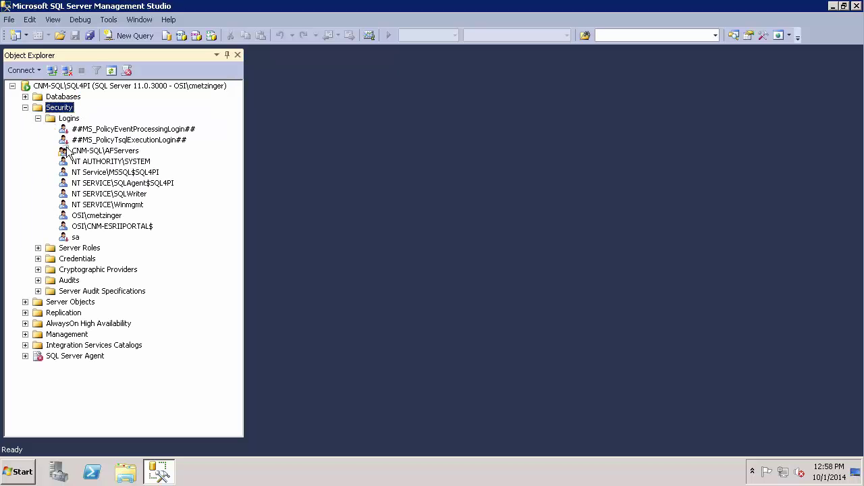
Open the properties of the administrator's domain login and examine its assigned server roles.
{"action": "left_click", "coordinate": [108, 217]}
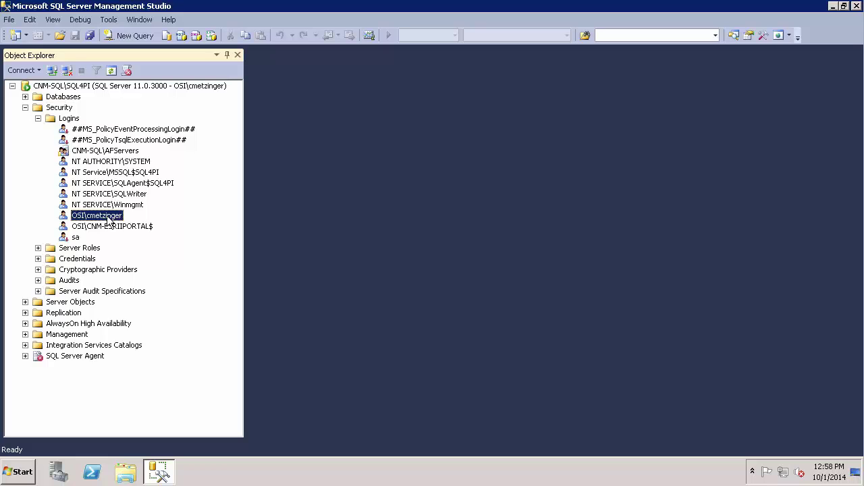
{"action": "double_click", "coordinate": [108, 218]}
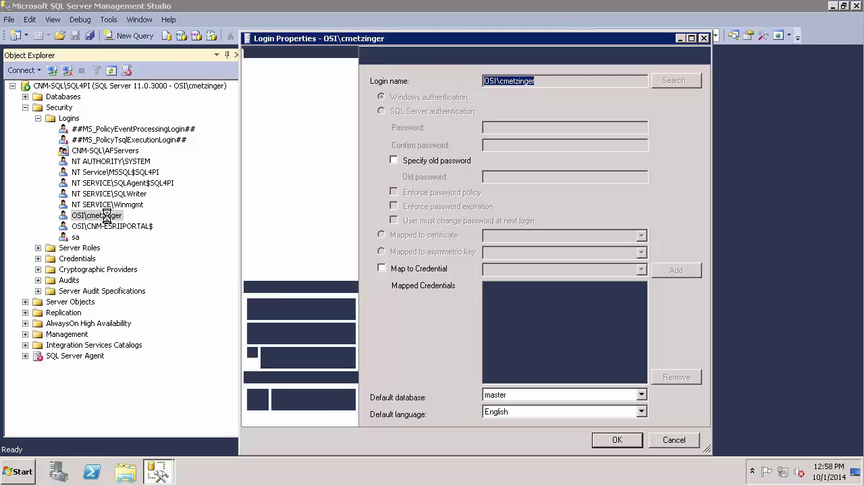
{"action": "left_click", "coordinate": [287, 76]}
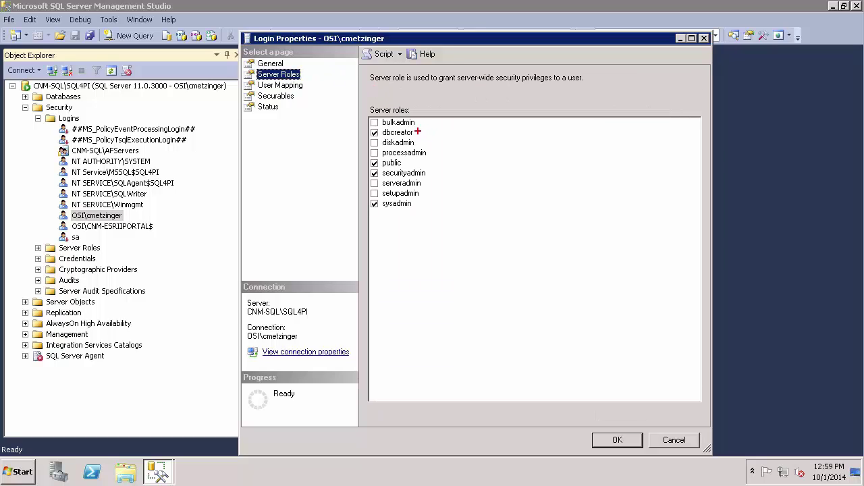
Examine the login's dbcreator and securityadmin roles and its user mappings, and list the server's databases.
{"action": "left_click_drag", "start_coordinate": [418, 132], "coordinate": [459, 126]}
{"action": "left_click_drag", "start_coordinate": [430, 173], "coordinate": [476, 173]}
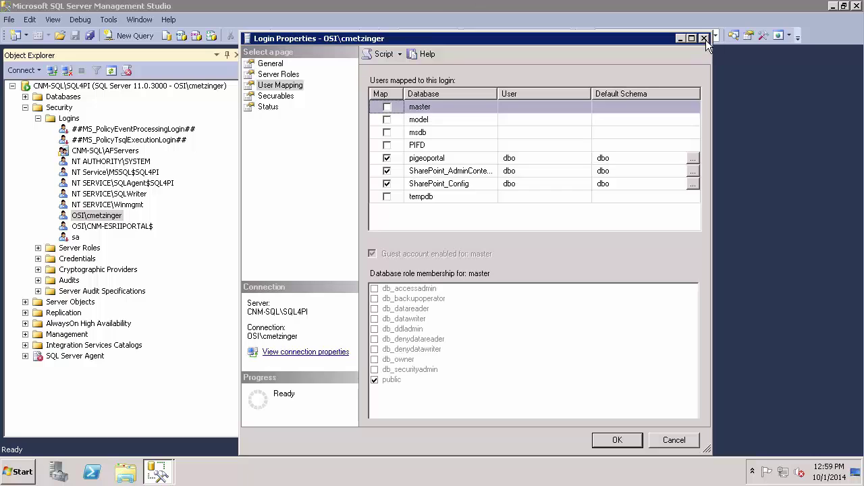
{"action": "left_click", "coordinate": [704, 38]}
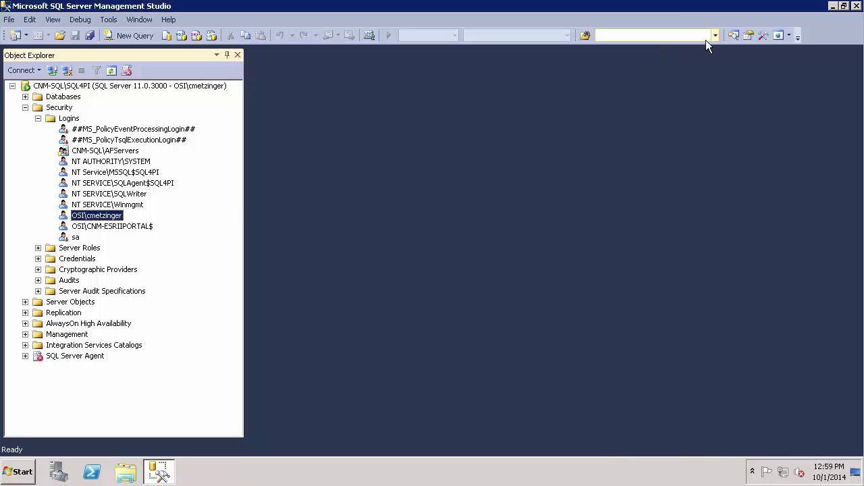
{"action": "left_click", "coordinate": [25, 98]}
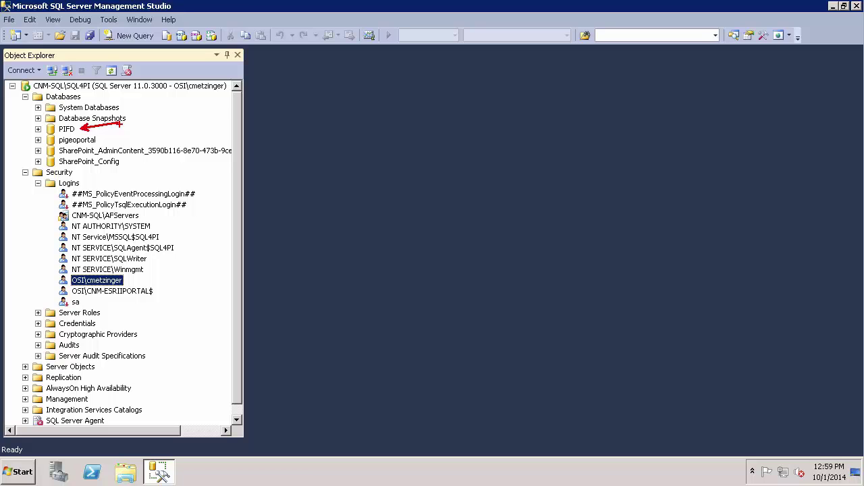
Open the CNM-SQL\SQL4PI server properties and examine the Allow Triggers to Fire Others setting and the permissions.
{"action": "left_click", "coordinate": [72, 87]}
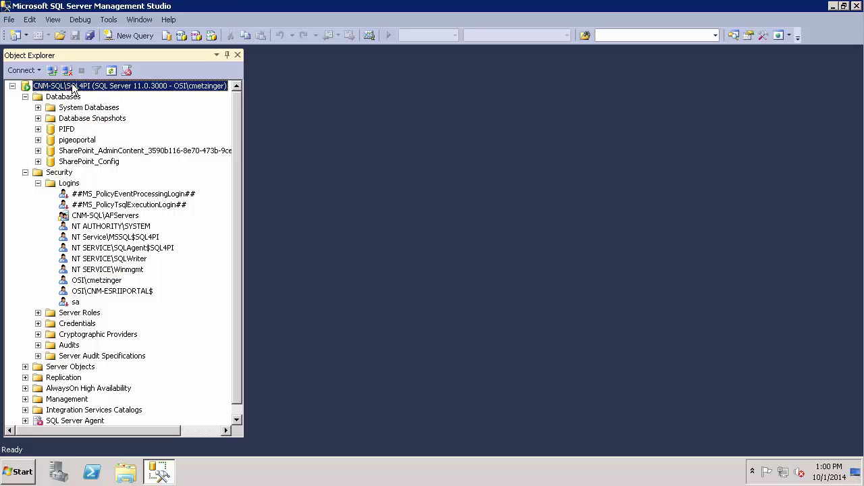
{"action": "right_click", "coordinate": [73, 87]}
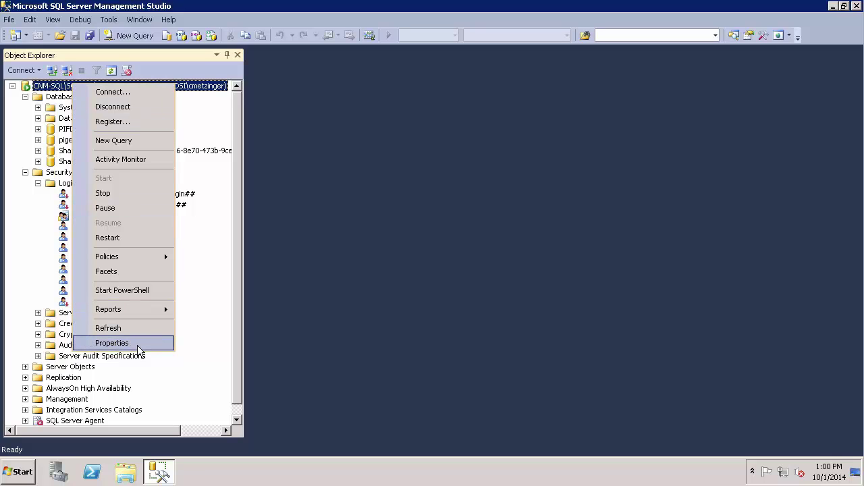
{"action": "left_click", "coordinate": [112, 343]}
{"action": "left_click", "coordinate": [372, 130]}
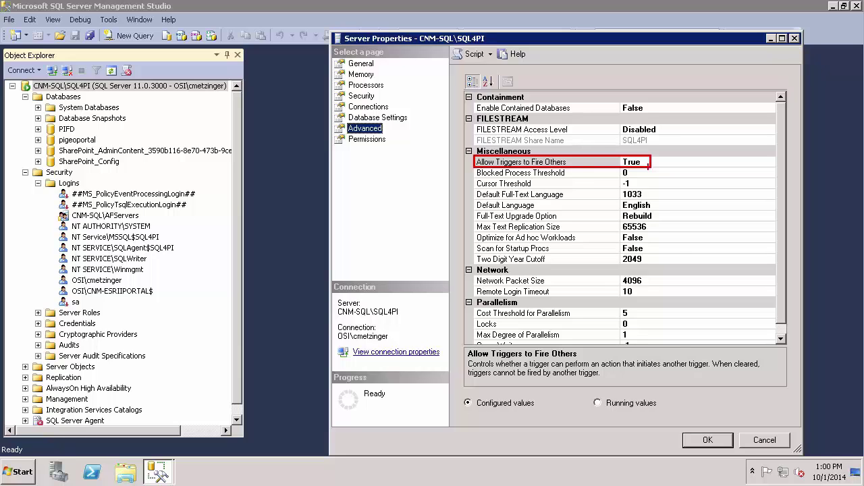
{"action": "left_click", "coordinate": [366, 138]}
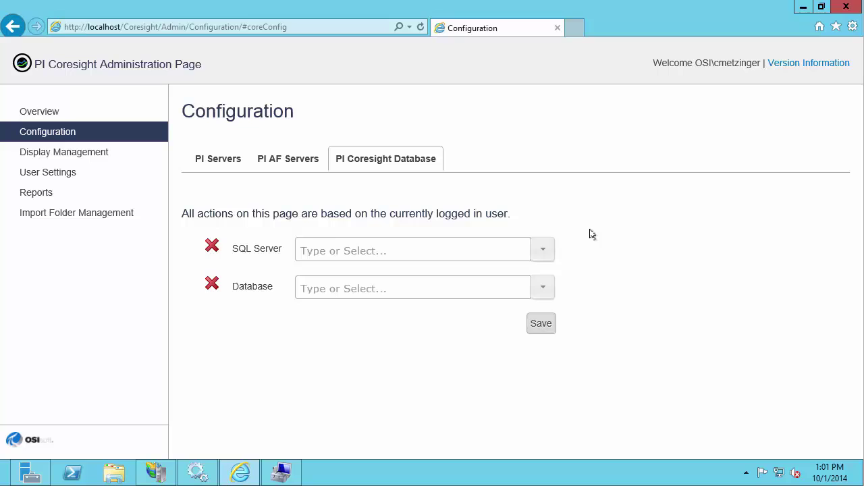
On the PI Coresight Administration Page, set the SQL Server to CNM-SQL\SQL4PI and the database to Coresight, and save the configuration.
{"action": "left_click", "coordinate": [436, 245]}
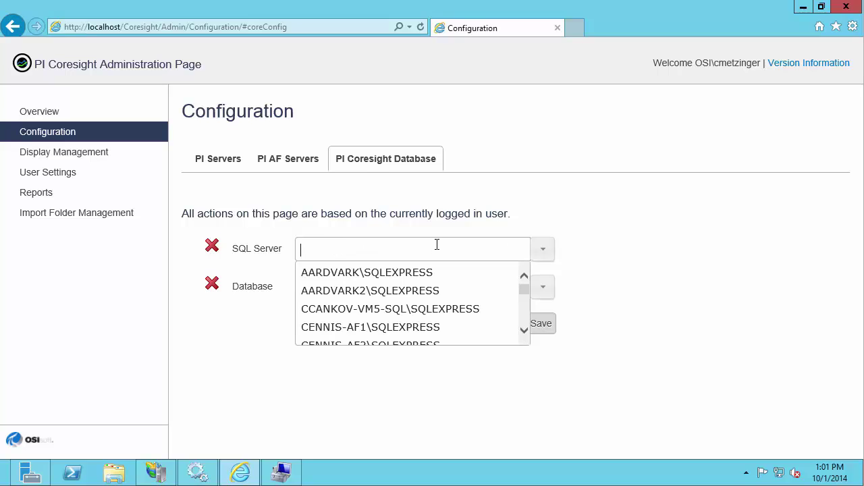
{"action": "type", "text": "CNM"}
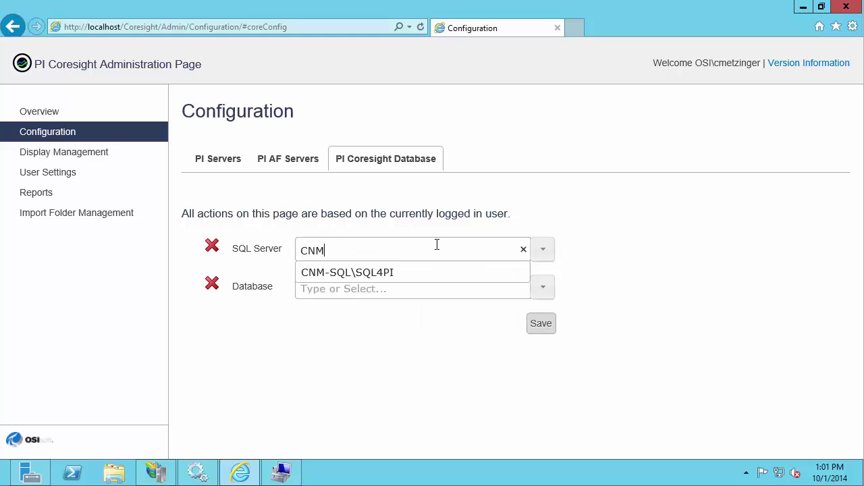
{"action": "left_click", "coordinate": [379, 272]}
{"action": "left_click", "coordinate": [544, 289]}
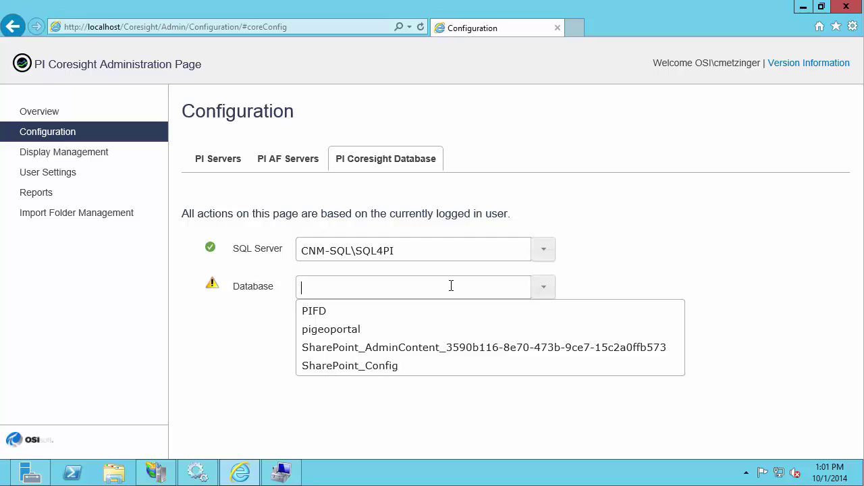
{"action": "type", "text": "Coresi"}
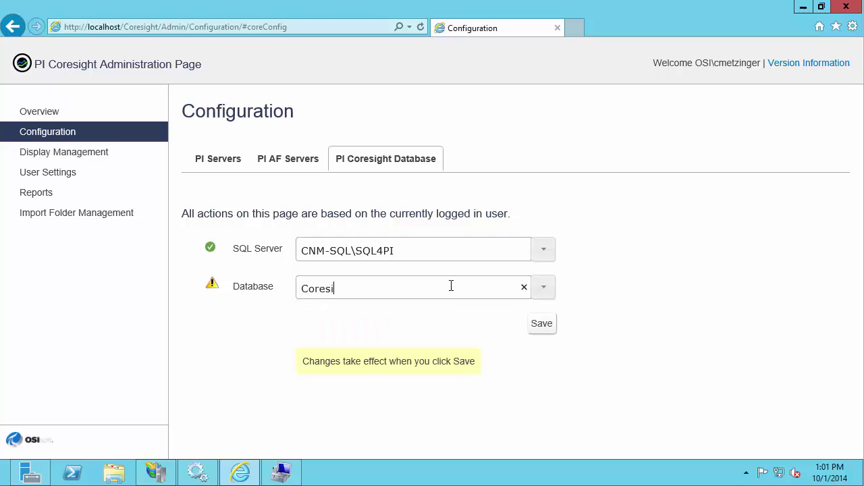
{"action": "type", "text": "ght"}
{"action": "left_click", "coordinate": [547, 325]}
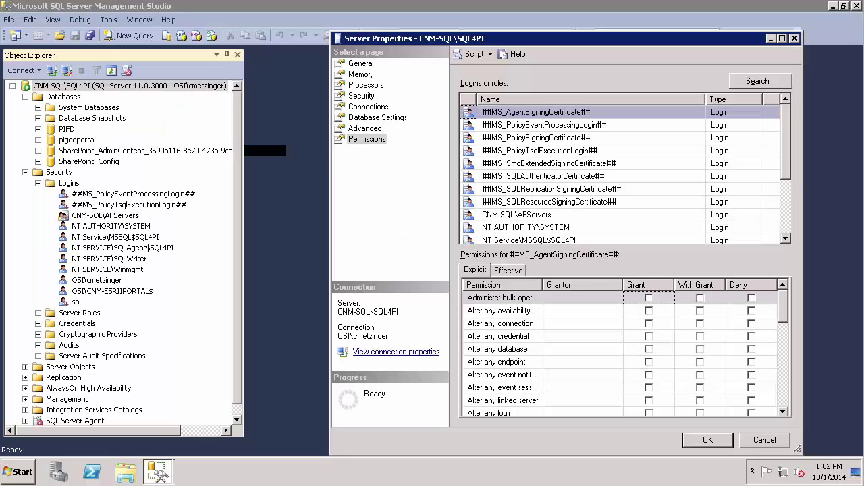
In SQL Server Management Studio, close the server properties and refresh the server to check for the Coresight database.
{"action": "left_click", "coordinate": [794, 38]}
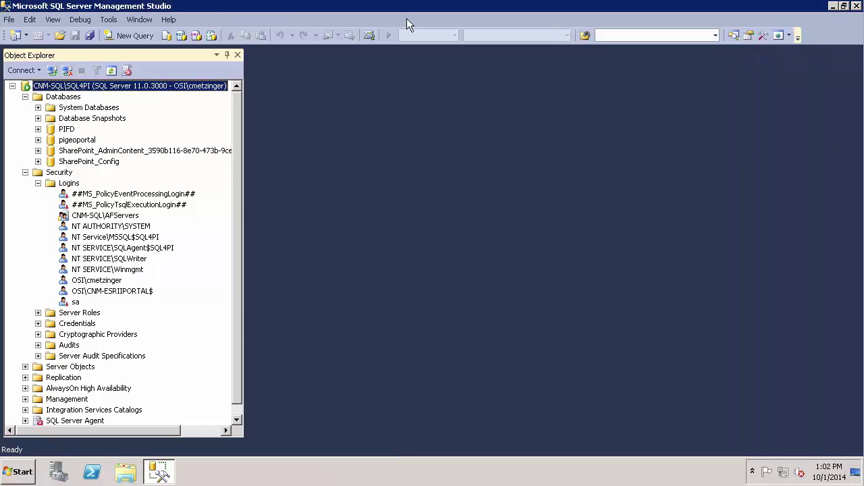
{"action": "left_click", "coordinate": [112, 70]}
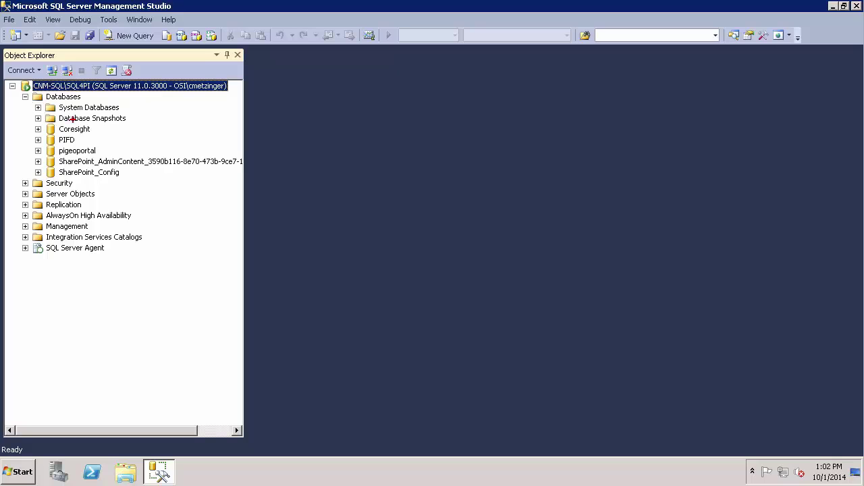
{"action": "left_click_drag", "start_coordinate": [92, 126], "coordinate": [125, 118]}
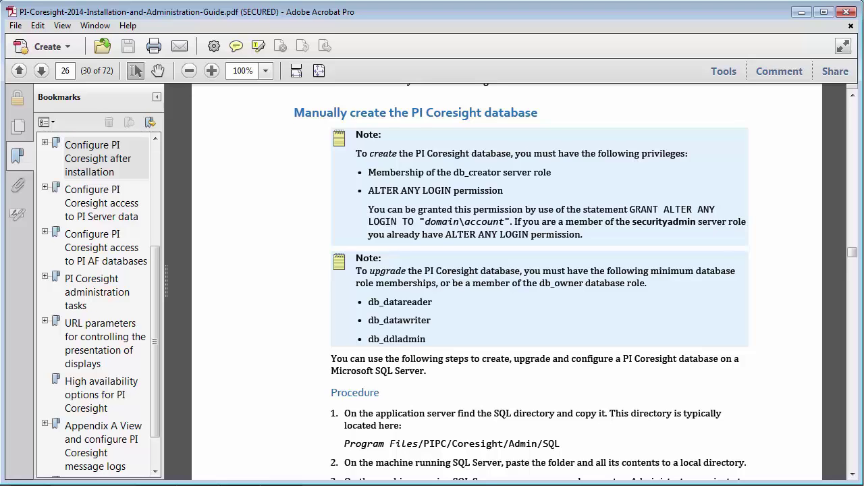
Return from the installation guide to the PI Coresight configuration, test the connection to PI Server CNM-DataArchive, and save it as allowed.
{"action": "left_click", "coordinate": [800, 12]}
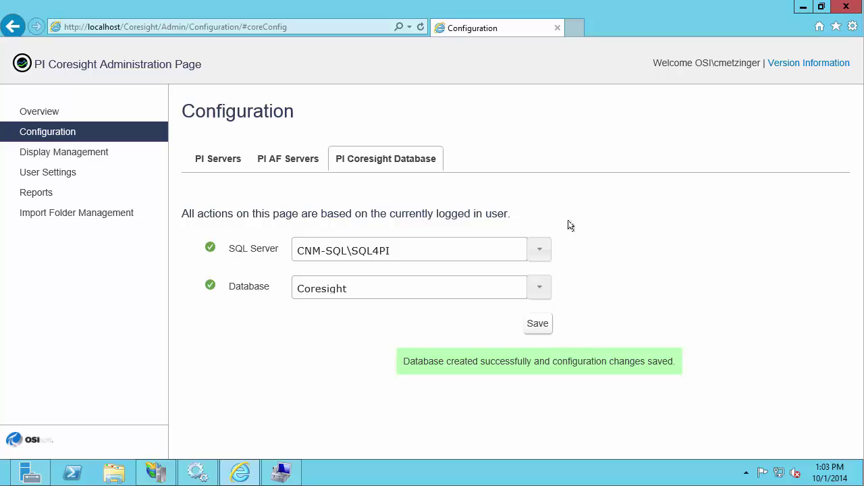
{"action": "left_click", "coordinate": [214, 160]}
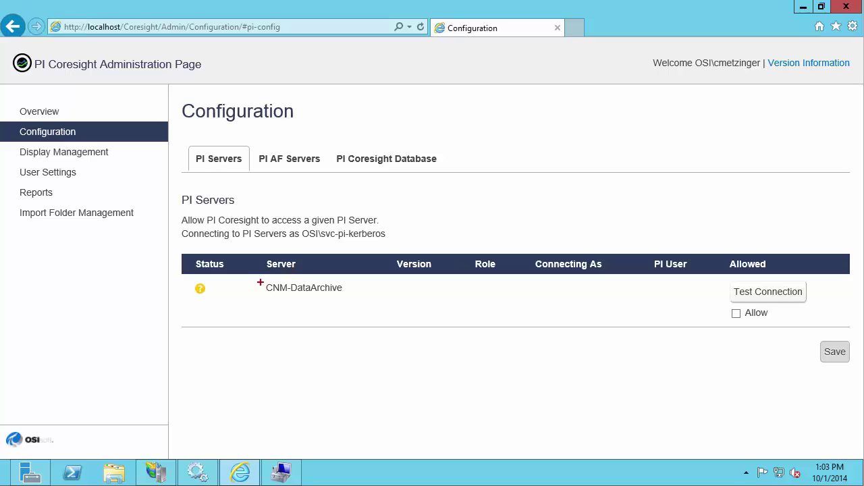
{"action": "left_click_drag", "start_coordinate": [256, 278], "coordinate": [351, 300]}
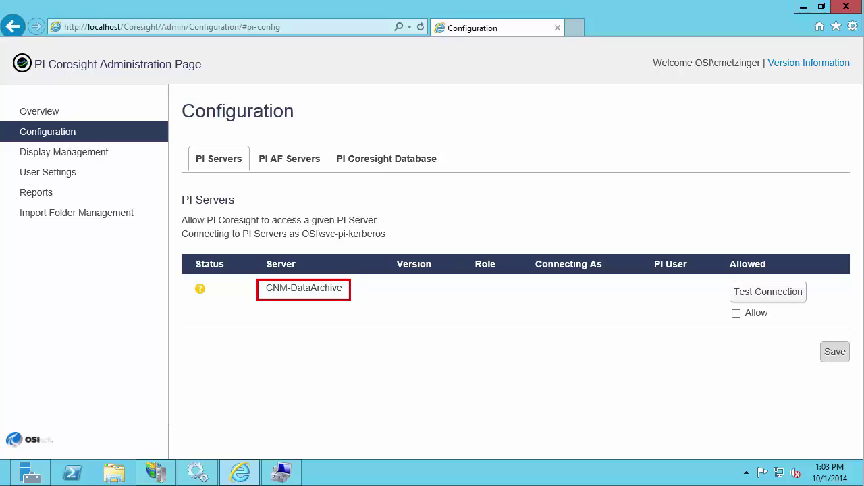
{"action": "key", "text": "Escape"}
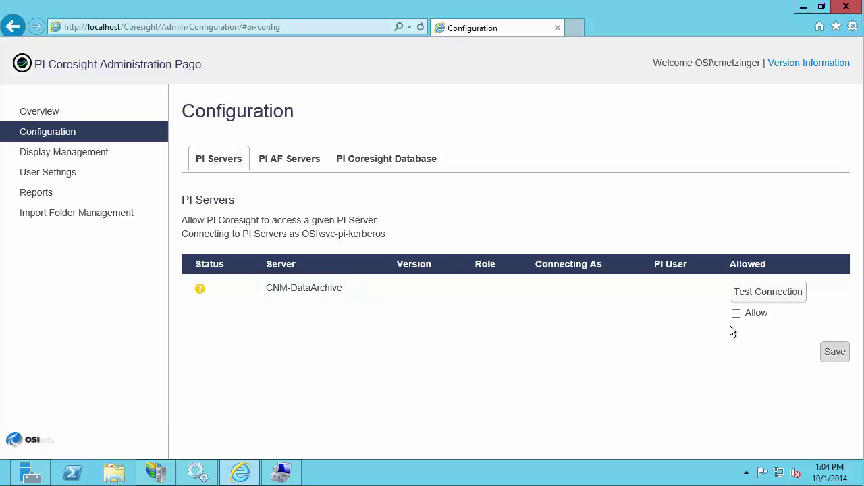
{"action": "left_click", "coordinate": [743, 296]}
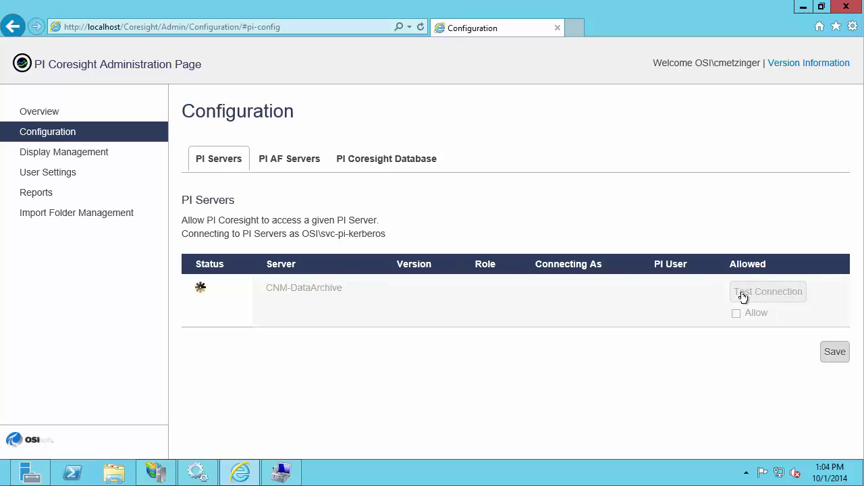
{"action": "left_click", "coordinate": [726, 336]}
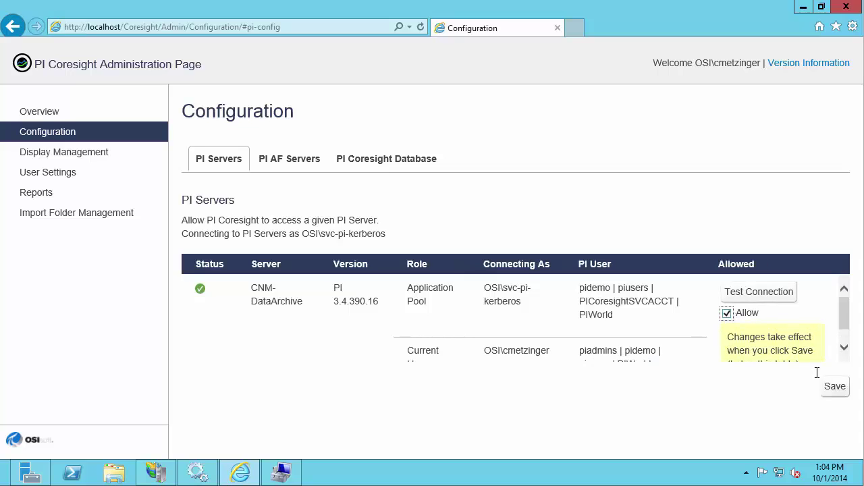
{"action": "left_click", "coordinate": [834, 386]}
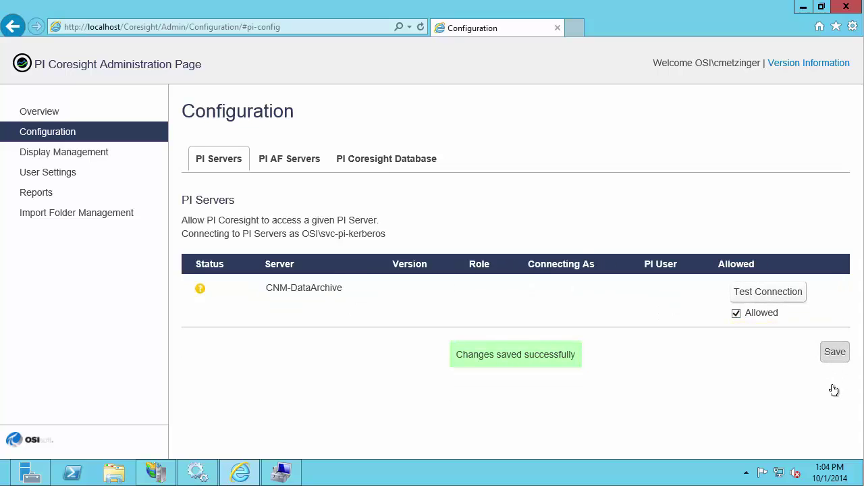
Test the connection to the PI AF server CNM-AF and launch PI System Explorer.
{"action": "left_click", "coordinate": [302, 162]}
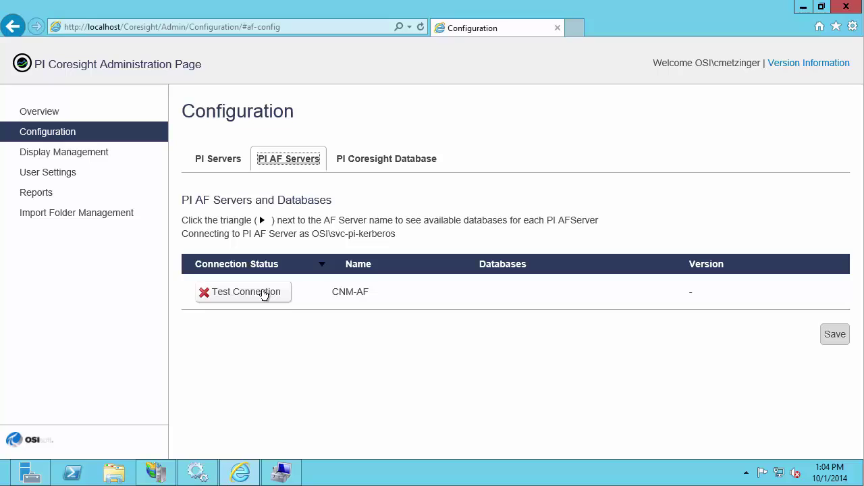
{"action": "left_click", "coordinate": [263, 295]}
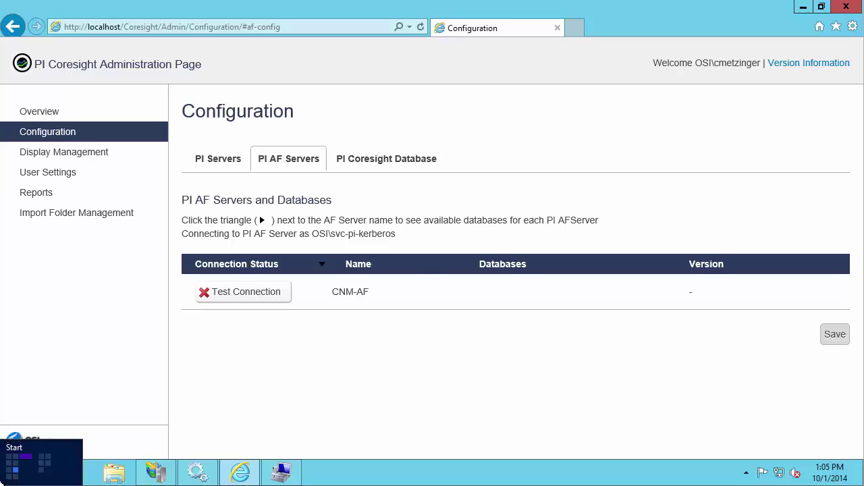
{"action": "left_click", "coordinate": [2, 481]}
{"action": "type", "text": "pi sy"}
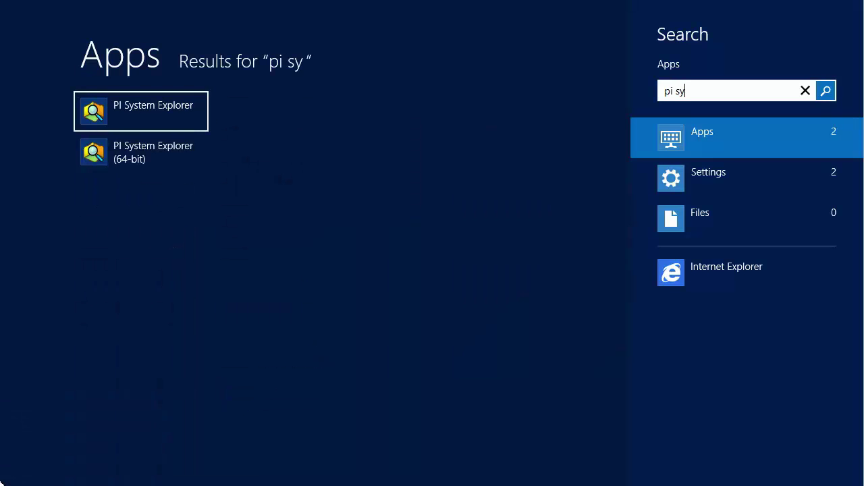
{"action": "key", "text": "Return"}
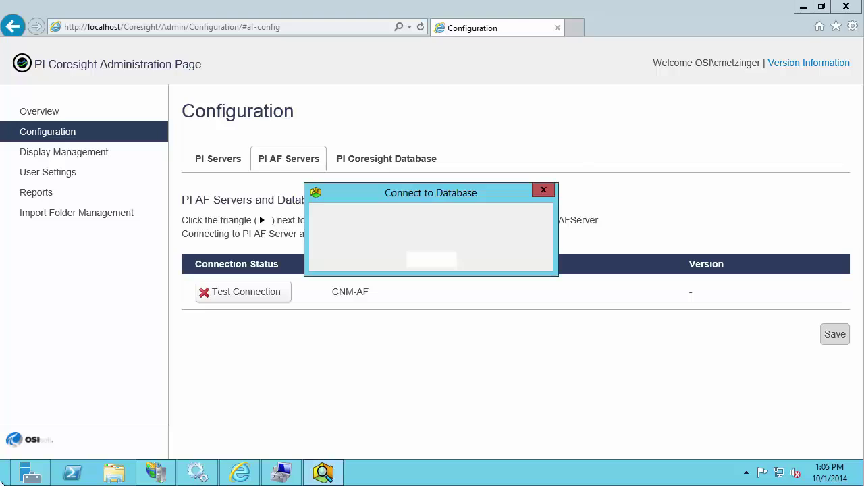
Examine the CNM-AF server's security permissions for the pi-kerberos service account and Everyone, and return to the server's database list.
{"action": "left_click", "coordinate": [60, 80]}
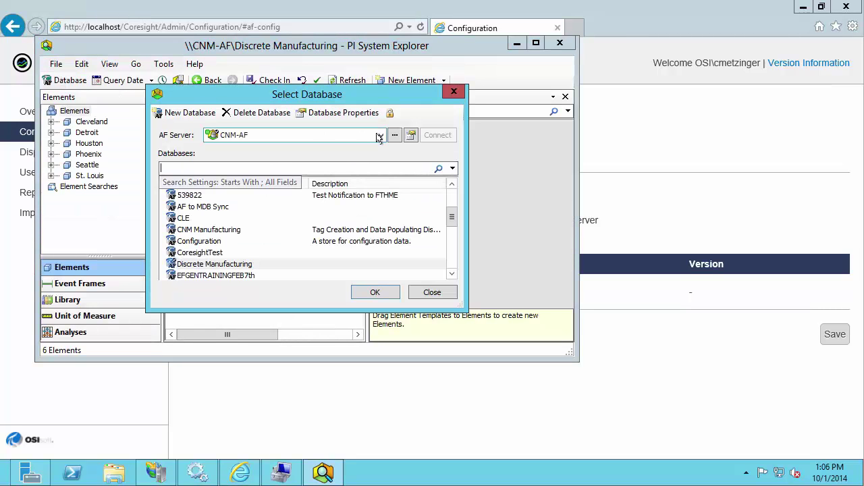
{"action": "left_click", "coordinate": [395, 136]}
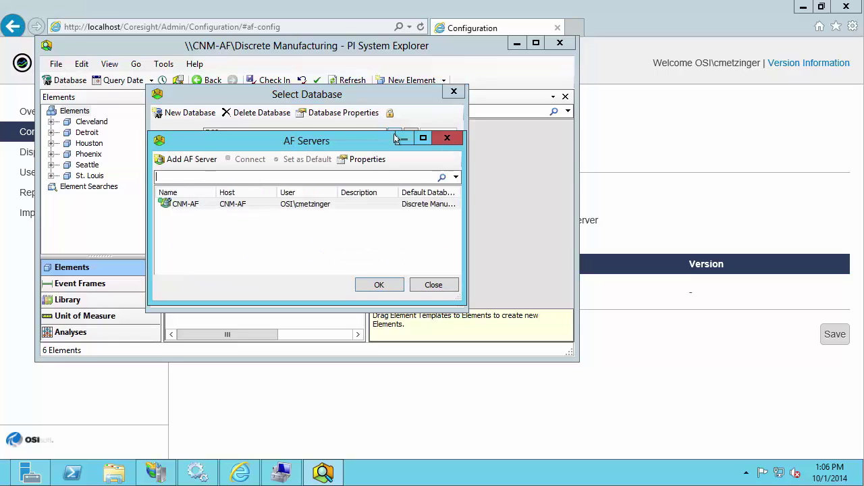
{"action": "left_click", "coordinate": [291, 206]}
{"action": "right_click", "coordinate": [291, 206]}
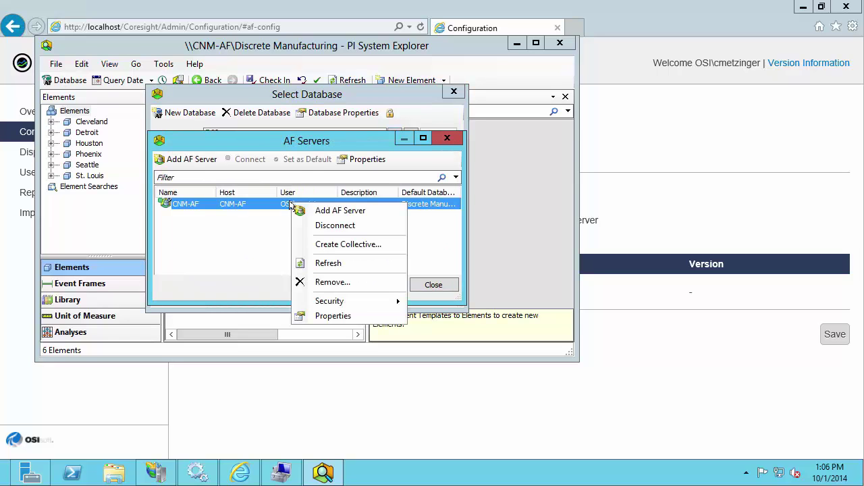
{"action": "mouse_move", "coordinate": [349, 311]}
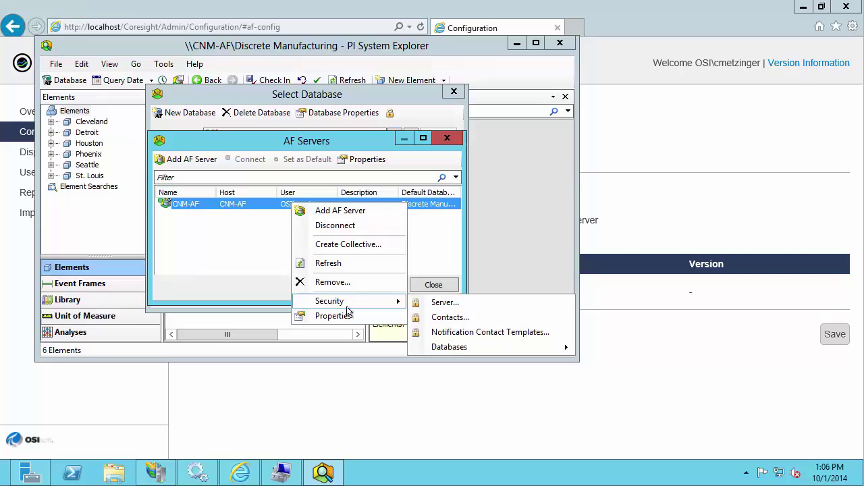
{"action": "left_click", "coordinate": [444, 306]}
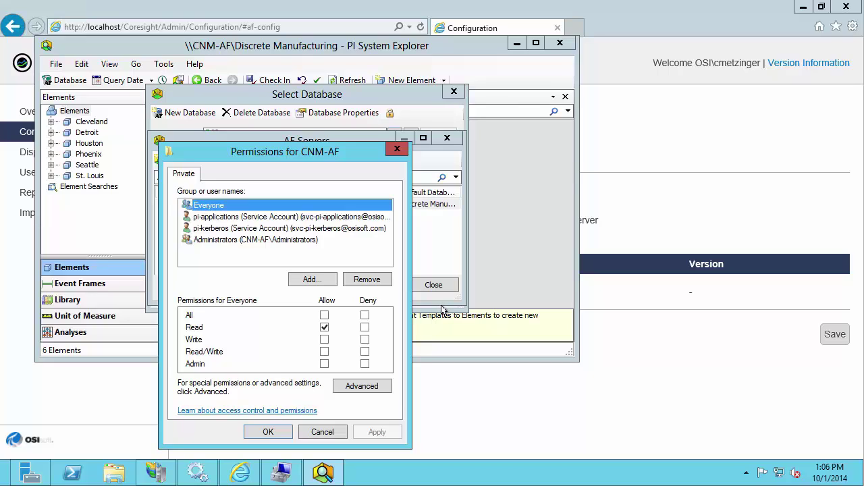
{"action": "left_click", "coordinate": [365, 232]}
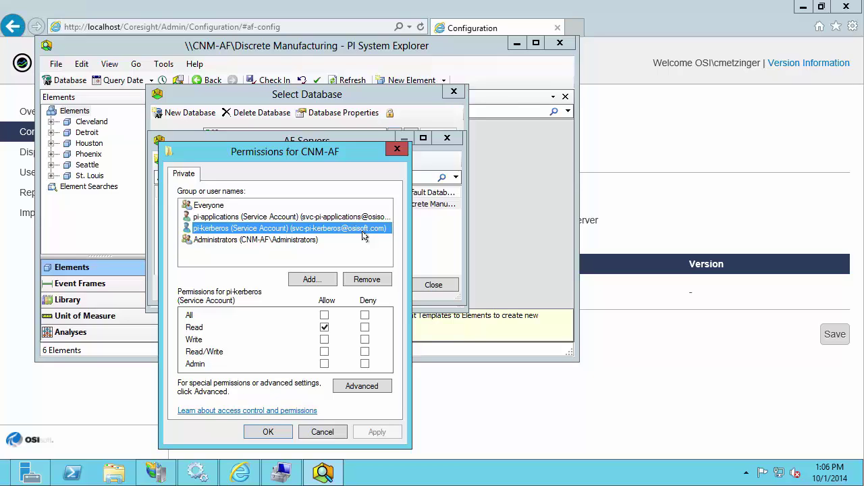
{"action": "left_click", "coordinate": [215, 206]}
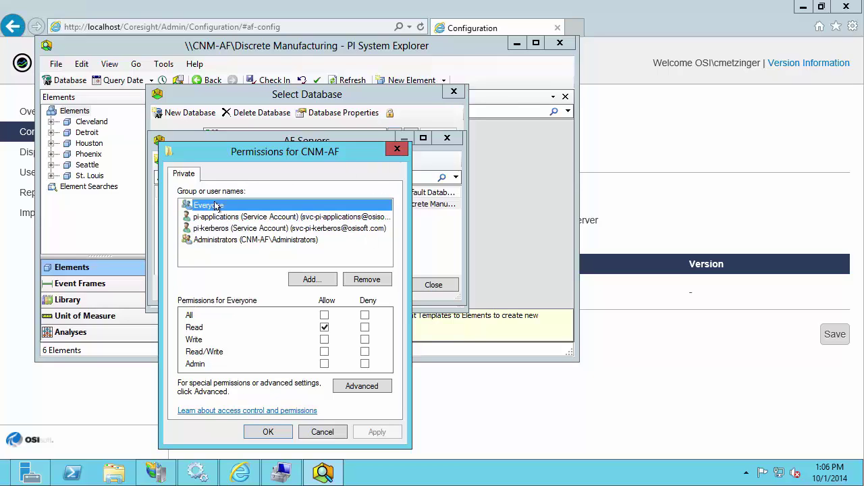
{"action": "left_click", "coordinate": [400, 155]}
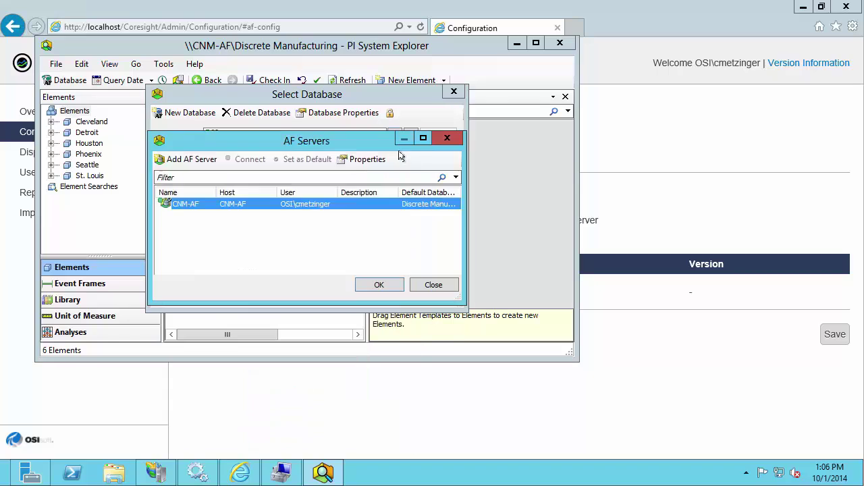
{"action": "double_click", "coordinate": [343, 204]}
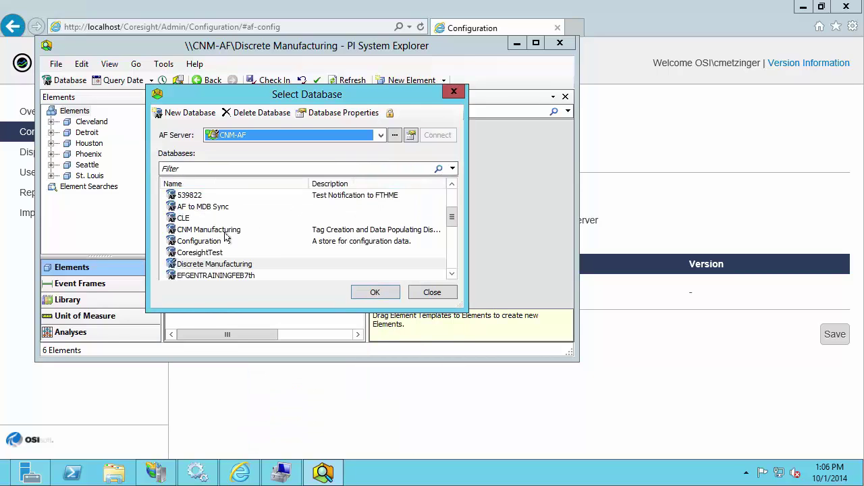
Add the svc-pi-kerberos service account to the security permissions of the Configuration database on CNM-AF.
{"action": "left_click", "coordinate": [200, 243]}
{"action": "right_click", "coordinate": [199, 244]}
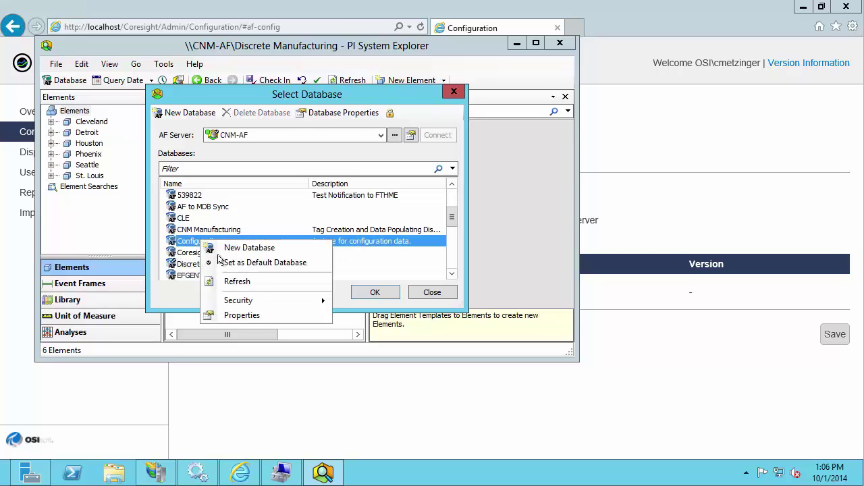
{"action": "mouse_move", "coordinate": [255, 300]}
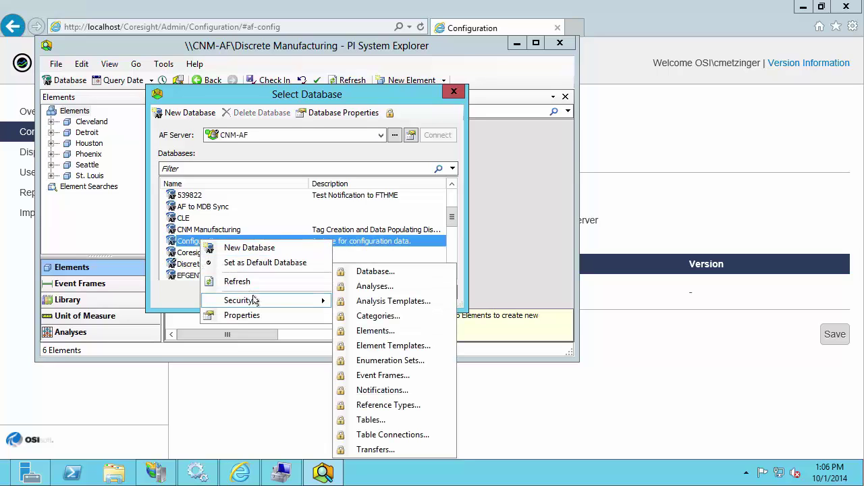
{"action": "left_click", "coordinate": [376, 272]}
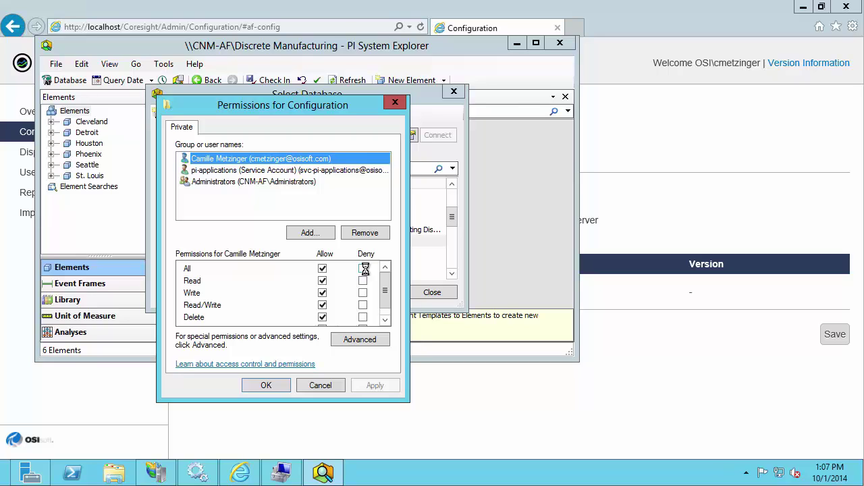
{"action": "left_click", "coordinate": [311, 234]}
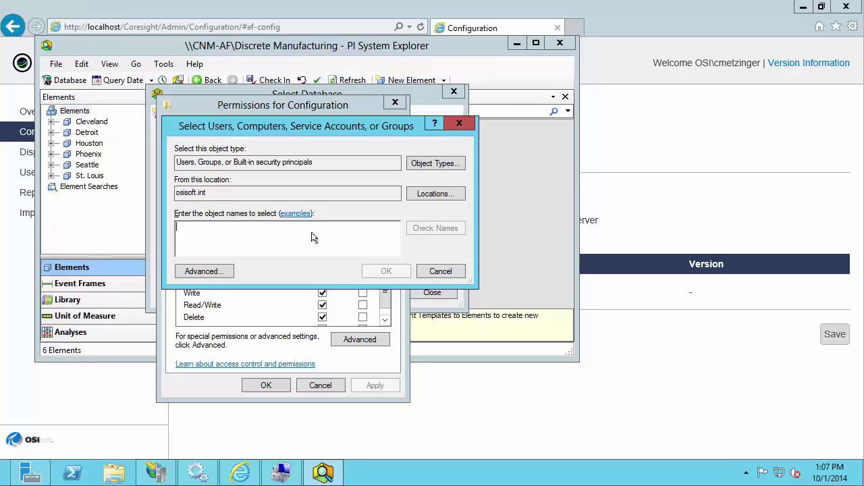
{"action": "type", "text": "svc-pi"}
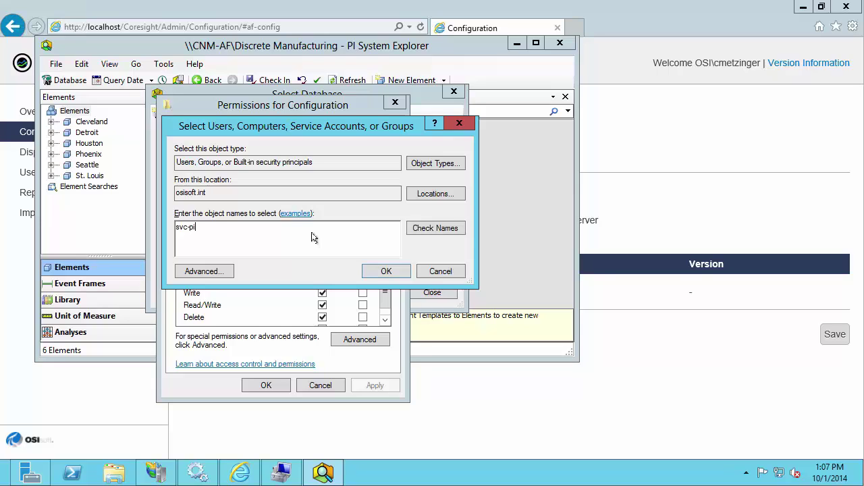
{"action": "type", "text": "-kerberos"}
{"action": "left_click", "coordinate": [435, 228]}
{"action": "left_click", "coordinate": [385, 271]}
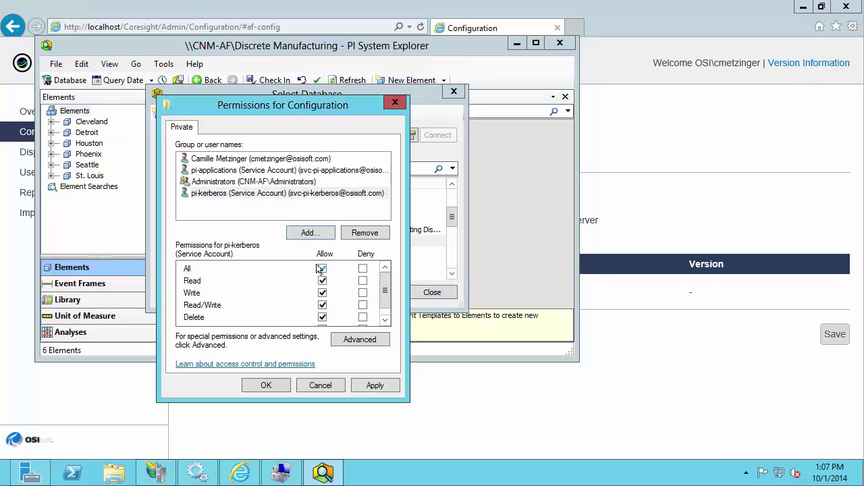
Limit the pi-kerberos account to Read permission only on the Configuration database and save the permissions.
{"action": "left_click", "coordinate": [322, 269]}
{"action": "left_click", "coordinate": [322, 293]}
{"action": "scroll", "coordinate": [385, 291], "scroll_direction": "down", "scroll_amount": 1}
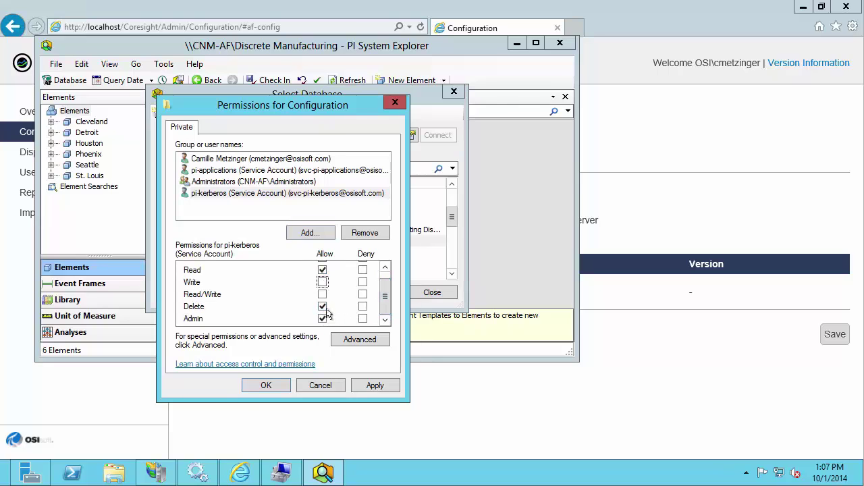
{"action": "left_click", "coordinate": [322, 307]}
{"action": "left_click", "coordinate": [322, 318]}
{"action": "scroll", "coordinate": [383, 290], "scroll_direction": "up", "scroll_amount": 1}
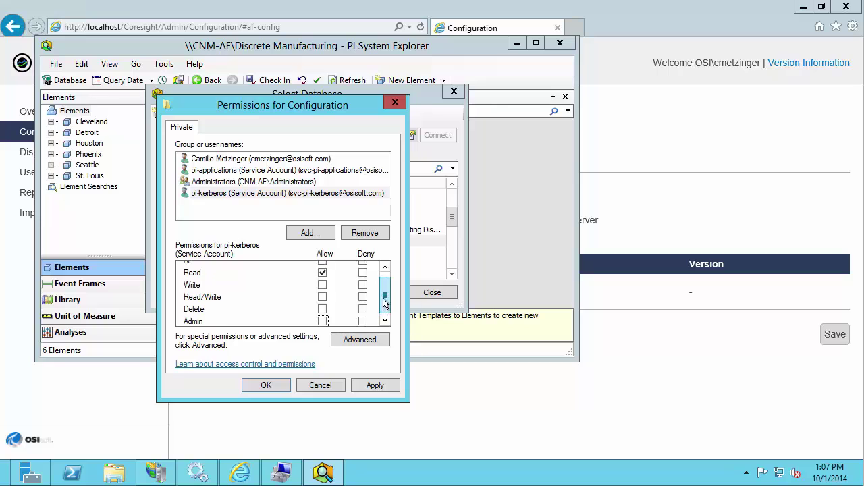
{"action": "left_click", "coordinate": [266, 386]}
Examine the database security permissions for Everyone on Discrete Manufacturing and return to the database list.
{"action": "scroll", "coordinate": [451, 213], "scroll_direction": "down", "scroll_amount": 2}
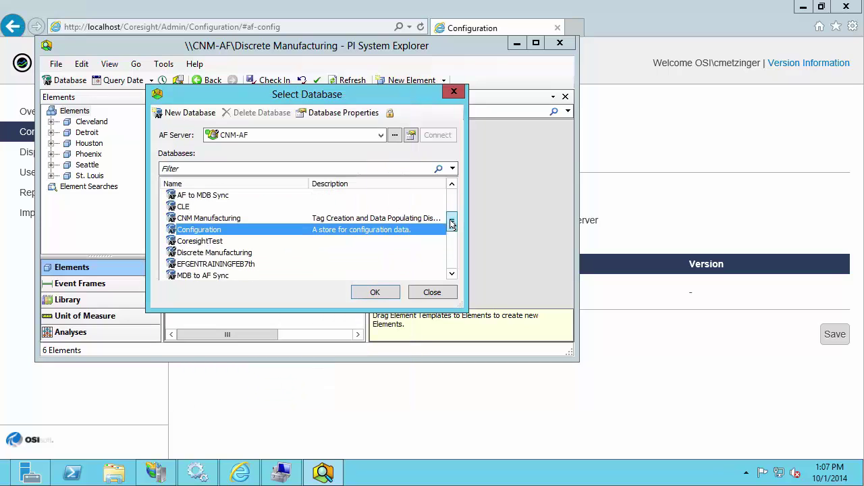
{"action": "right_click", "coordinate": [214, 242]}
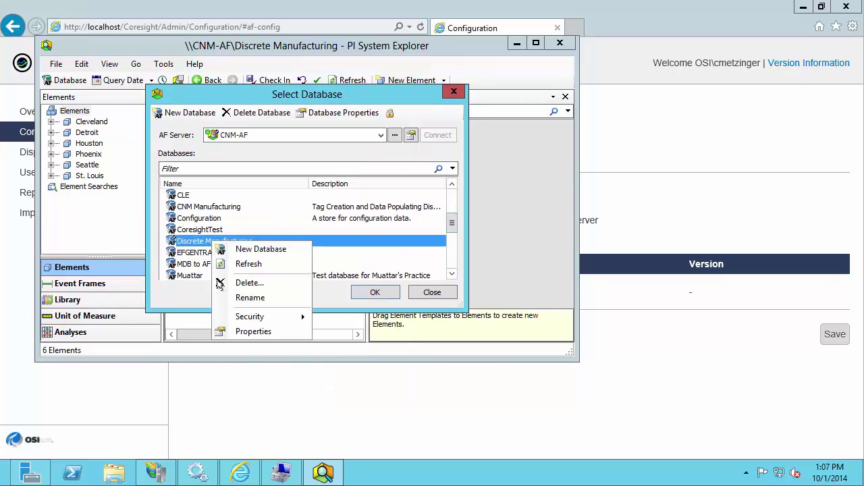
{"action": "mouse_move", "coordinate": [243, 316]}
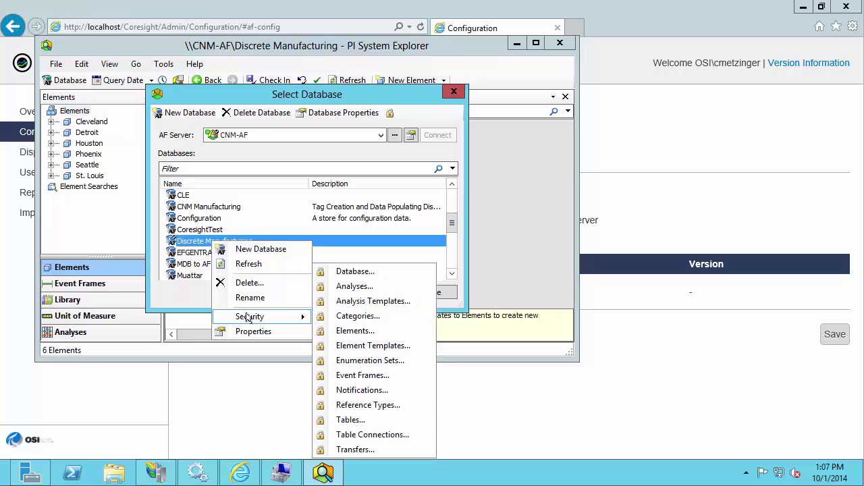
{"action": "left_click", "coordinate": [363, 274]}
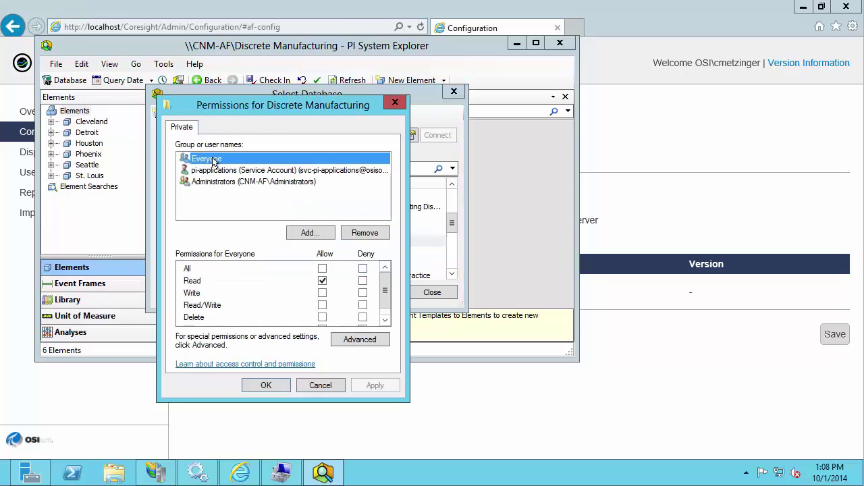
{"action": "left_click", "coordinate": [395, 103]}
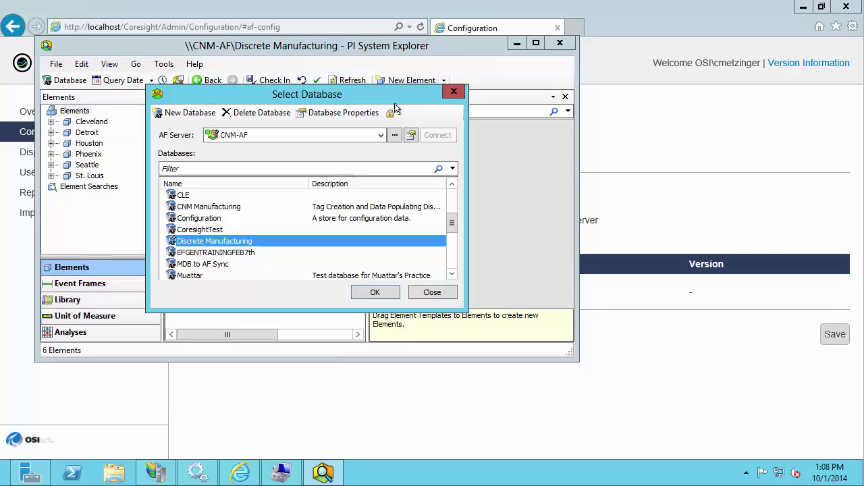
Examine the pi-kerberos account's database security permissions on Sample Vehicles and return to the database list.
{"action": "scroll", "coordinate": [451, 276], "scroll_direction": "down", "scroll_amount": 2}
{"action": "left_click", "coordinate": [452, 277]}
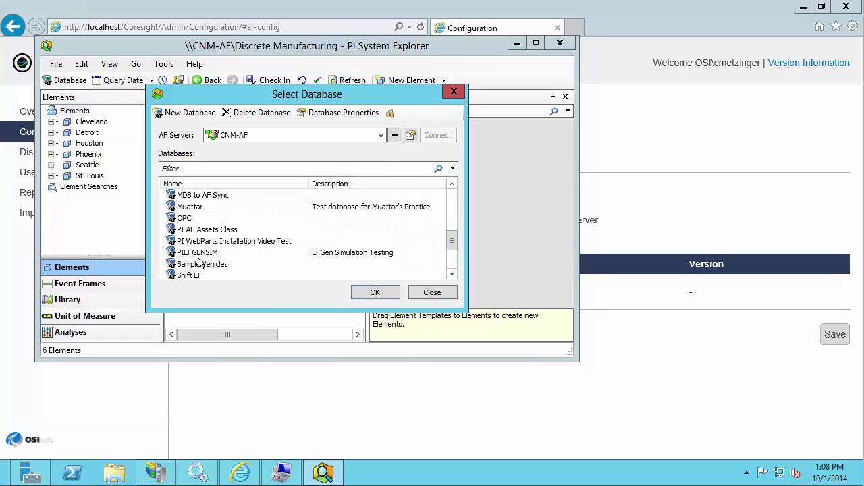
{"action": "right_click", "coordinate": [200, 264]}
{"action": "mouse_move", "coordinate": [255, 360]}
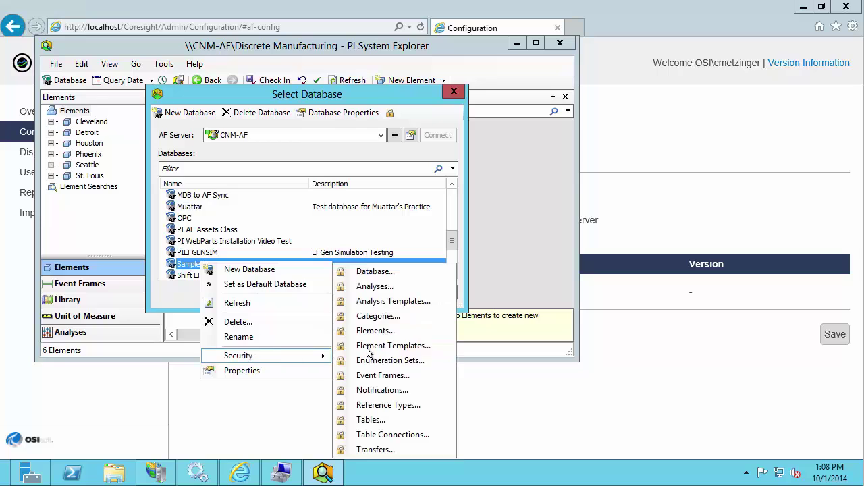
{"action": "left_click", "coordinate": [370, 274]}
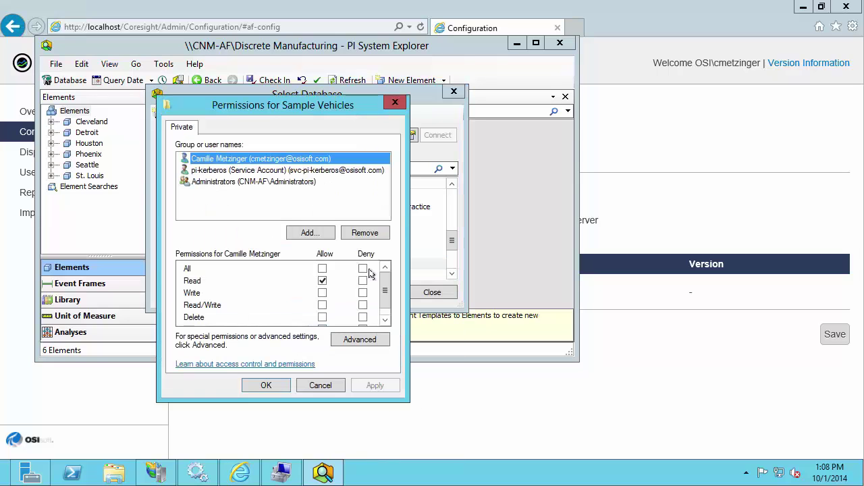
{"action": "left_click", "coordinate": [283, 170]}
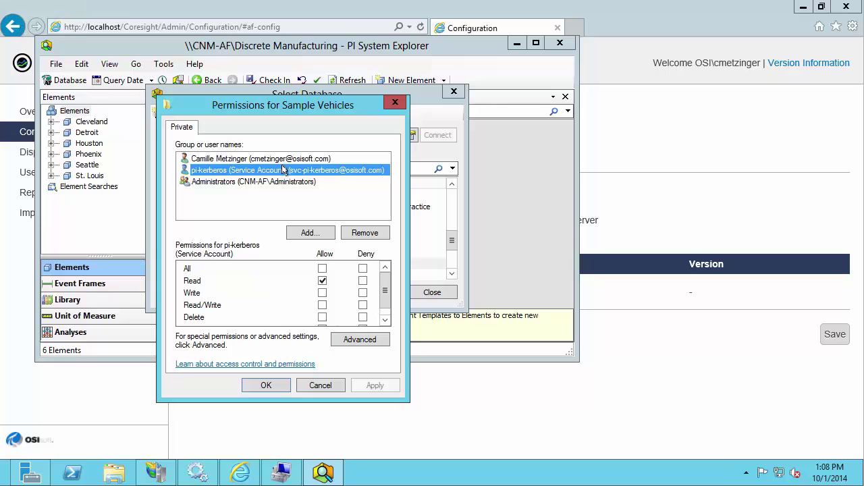
{"action": "left_click", "coordinate": [395, 103]}
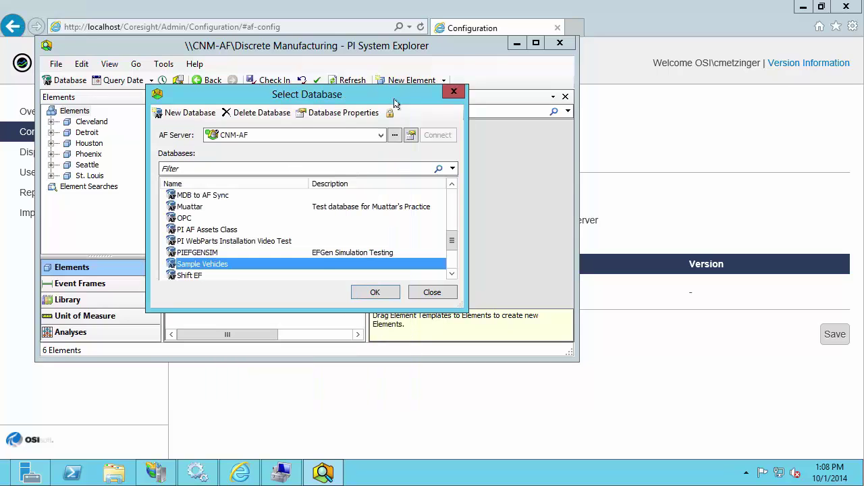
Close the database selection, switch back to the PI Coresight configuration page, and retest the connection to CNM-AF.
{"action": "left_click", "coordinate": [455, 92]}
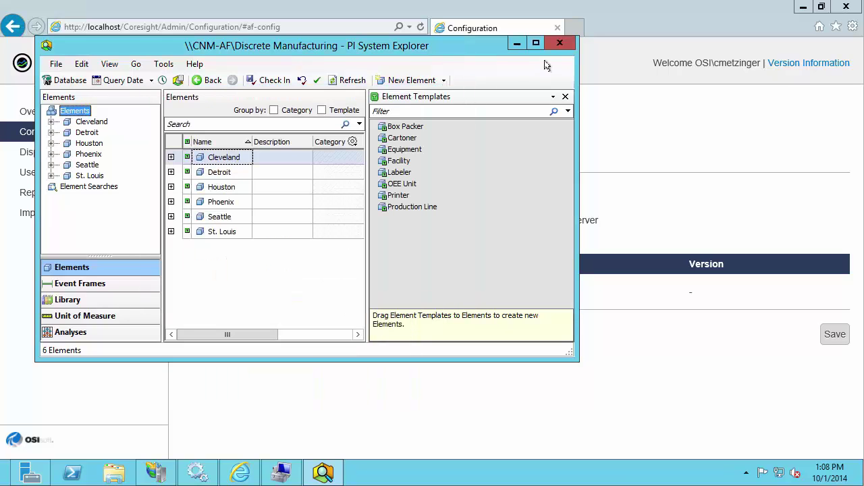
{"action": "left_click", "coordinate": [518, 44]}
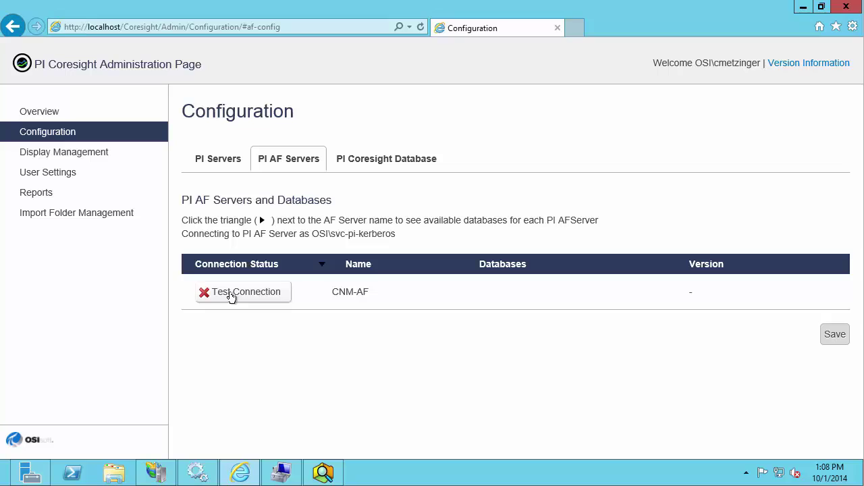
{"action": "left_click", "coordinate": [230, 297]}
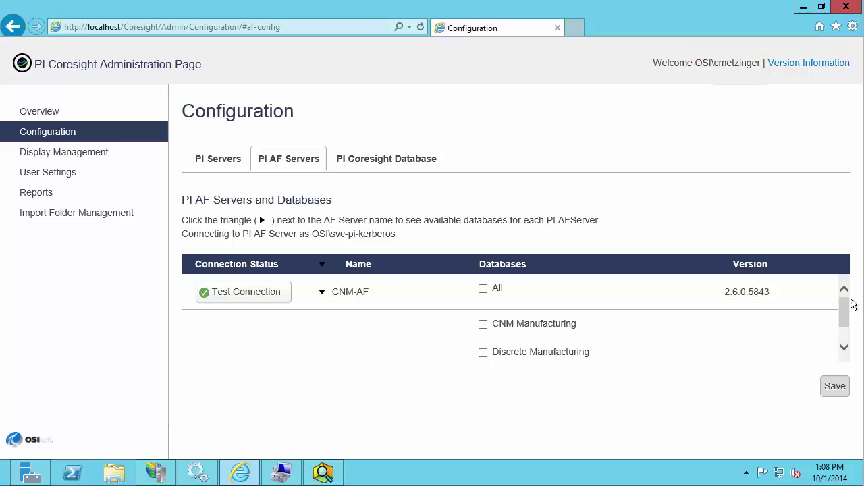
Allow the Discrete Manufacturing database of CNM-AF for PI Coresight and save the change.
{"action": "left_click_drag", "start_coordinate": [844, 312], "coordinate": [844, 331]}
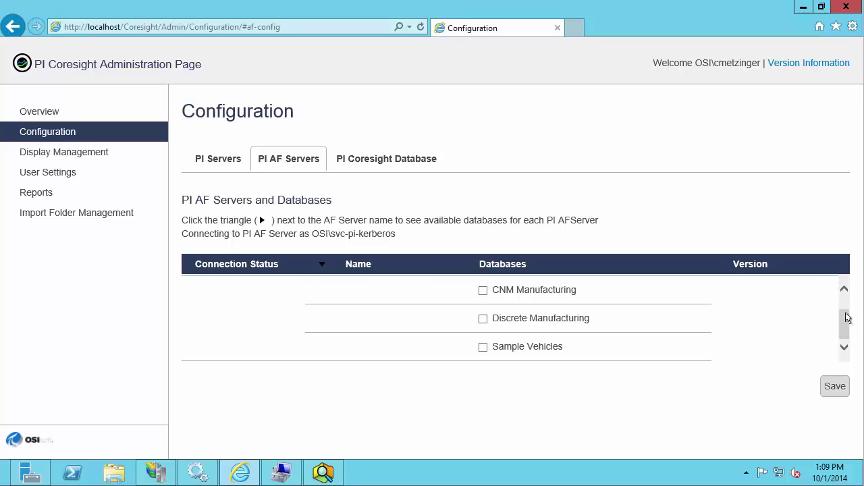
{"action": "left_click", "coordinate": [483, 320]}
{"action": "left_click_drag", "start_coordinate": [842, 324], "coordinate": [843, 332]}
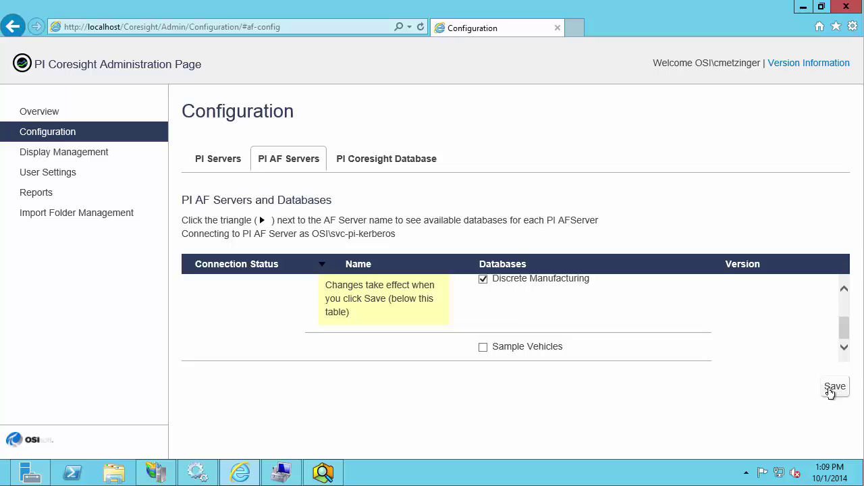
{"action": "left_click", "coordinate": [830, 392]}
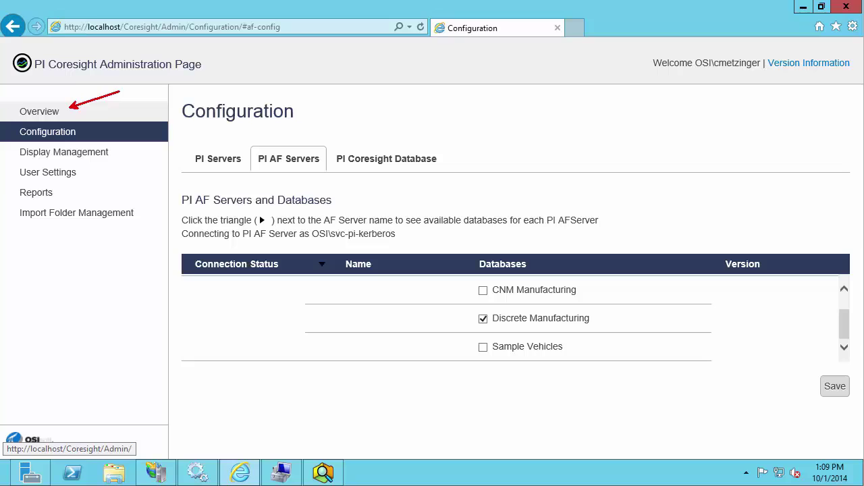
Review the Coresight overview of the database, allowed PI Servers and AF databases, and go to Import Folder Management.
{"action": "left_click", "coordinate": [43, 113]}
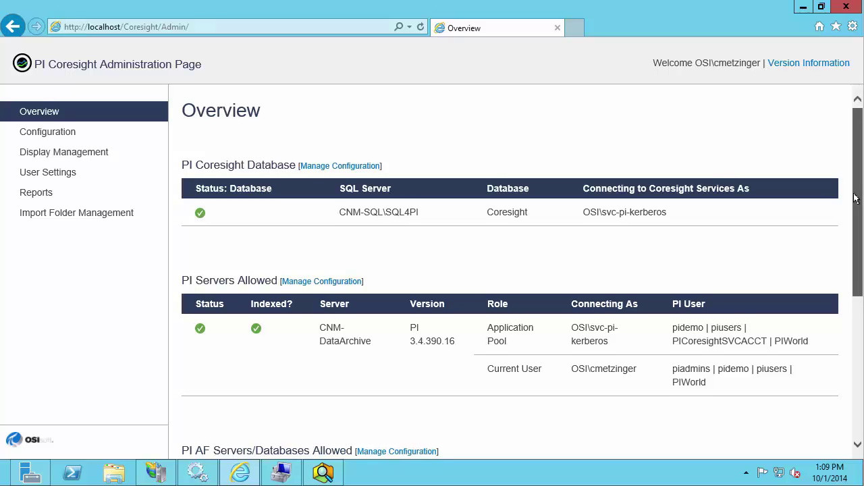
{"action": "left_click_drag", "start_coordinate": [854, 196], "coordinate": [857, 280]}
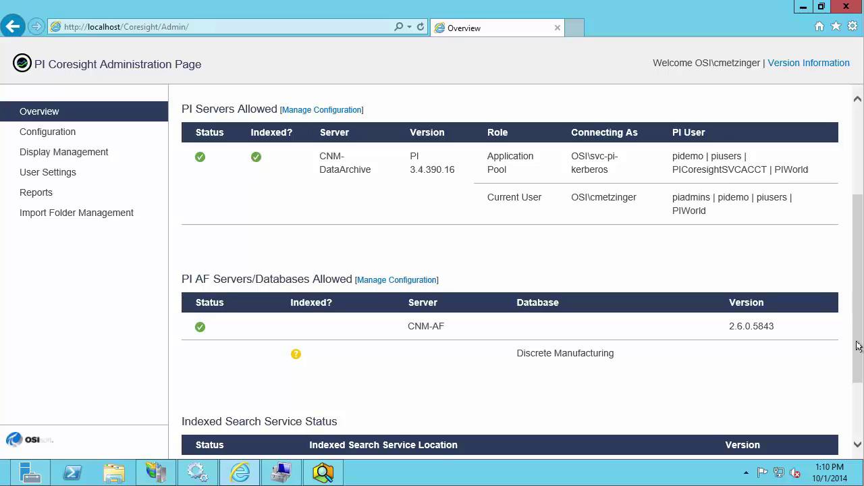
{"action": "mouse_move", "coordinate": [857, 339]}
{"action": "left_mouse_down"}
{"action": "mouse_move", "coordinate": [859, 394]}
{"action": "mouse_move", "coordinate": [860, 328]}
{"action": "mouse_move", "coordinate": [852, 329]}
{"action": "left_mouse_up"}
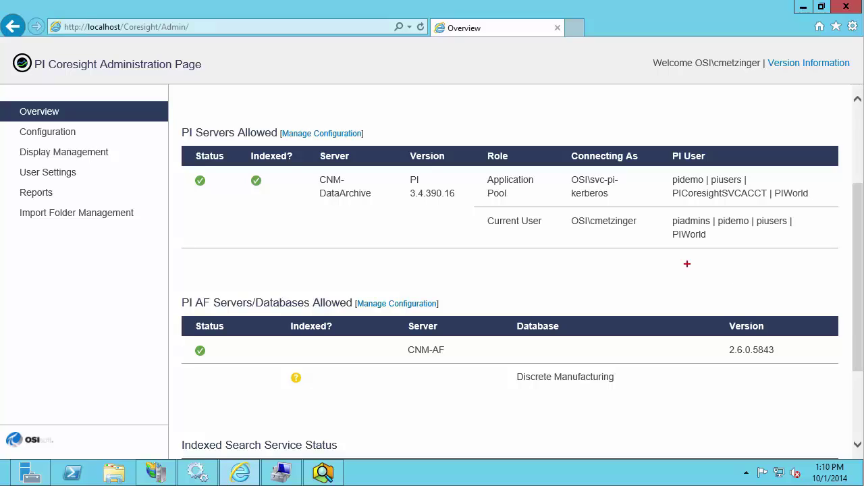
{"action": "left_click_drag", "start_coordinate": [136, 206], "coordinate": [177, 172]}
{"action": "left_click", "coordinate": [120, 214]}
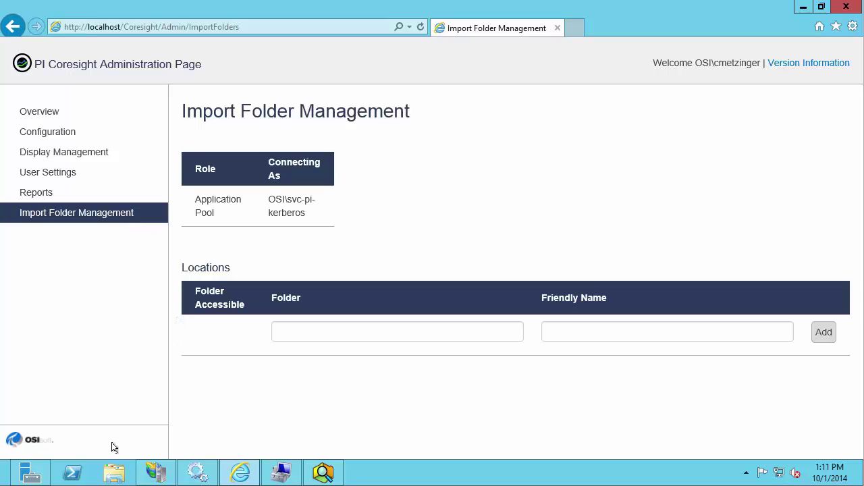
Switch to File Explorer and create a folder named PIProcessBookDisplays on the Applications (D:) drive.
{"action": "left_click", "coordinate": [114, 473]}
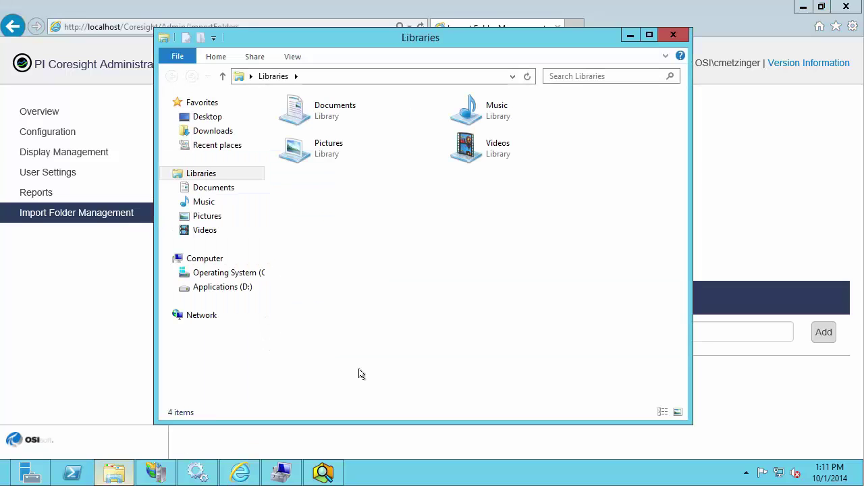
{"action": "left_click", "coordinate": [233, 288]}
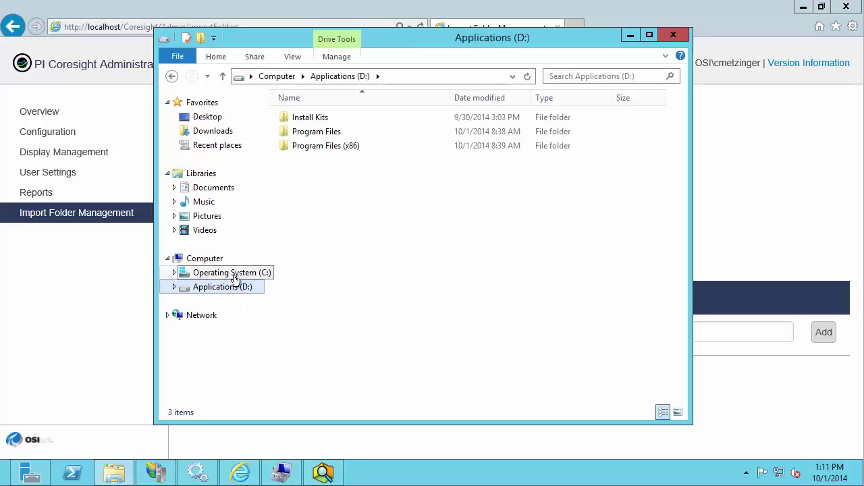
{"action": "right_click", "coordinate": [310, 197]}
{"action": "mouse_move", "coordinate": [384, 337]}
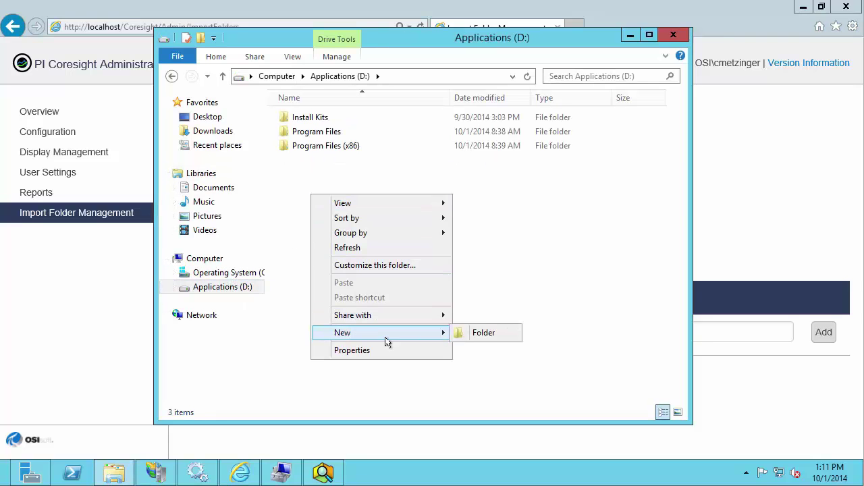
{"action": "left_click", "coordinate": [482, 333]}
{"action": "type", "text": "PIPr"}
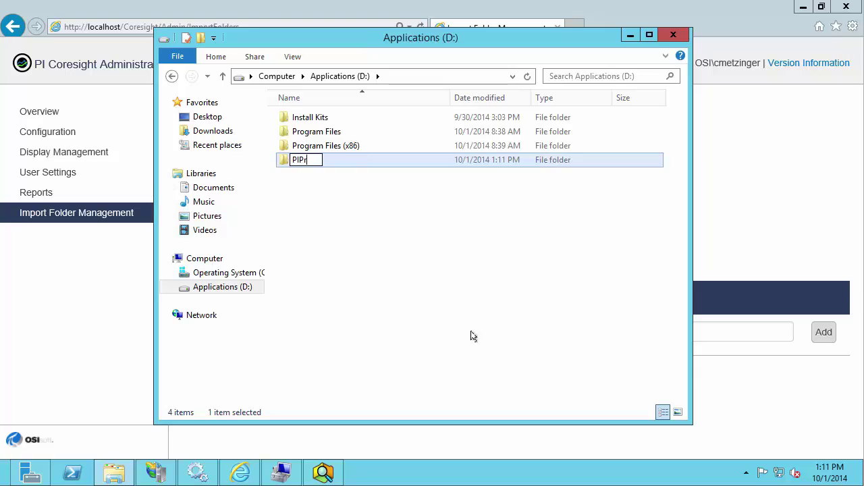
{"action": "type", "text": "ocessBookDisplays"}
{"action": "key", "text": "Return"}
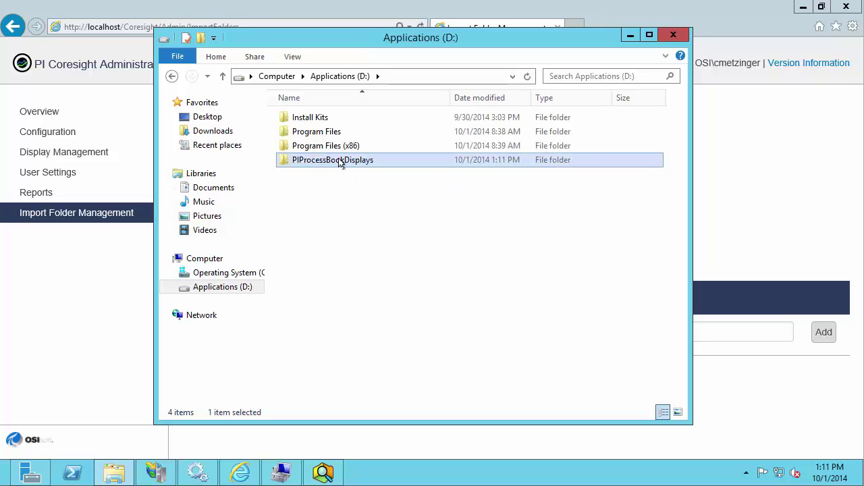
Add the svc-pi-kerberos account to the PIProcessBookDisplays folder's security permissions with the default read access.
{"action": "right_click", "coordinate": [340, 163]}
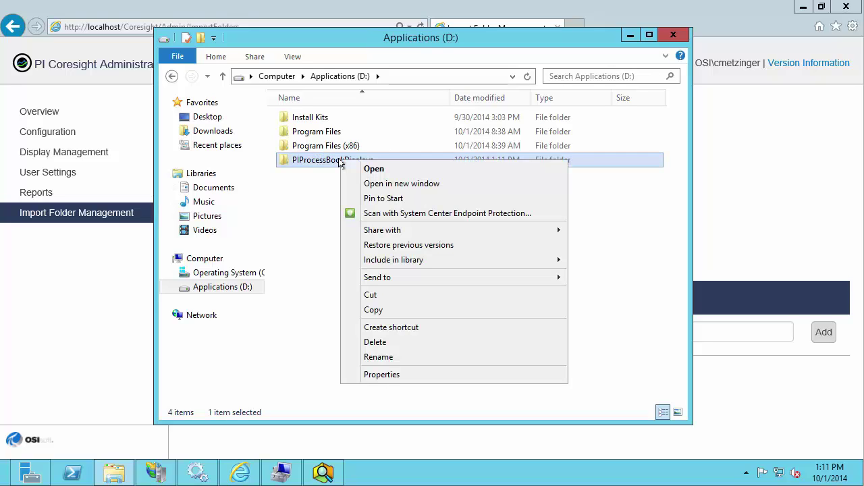
{"action": "left_click", "coordinate": [390, 380]}
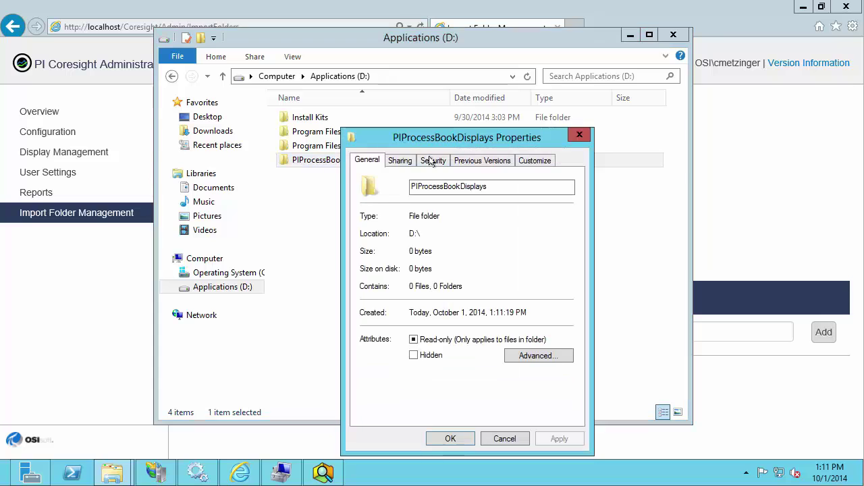
{"action": "left_click", "coordinate": [431, 162]}
{"action": "left_click", "coordinate": [567, 275]}
{"action": "left_click", "coordinate": [516, 313]}
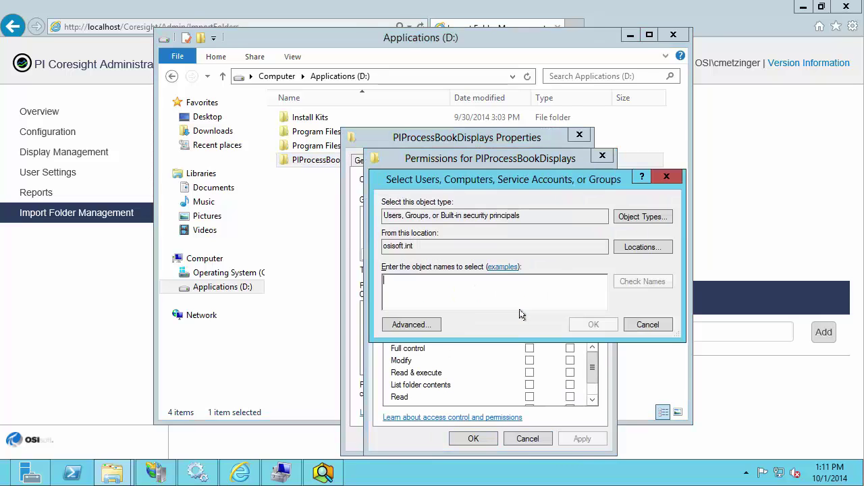
{"action": "type", "text": "svc-pi-kerberos"}
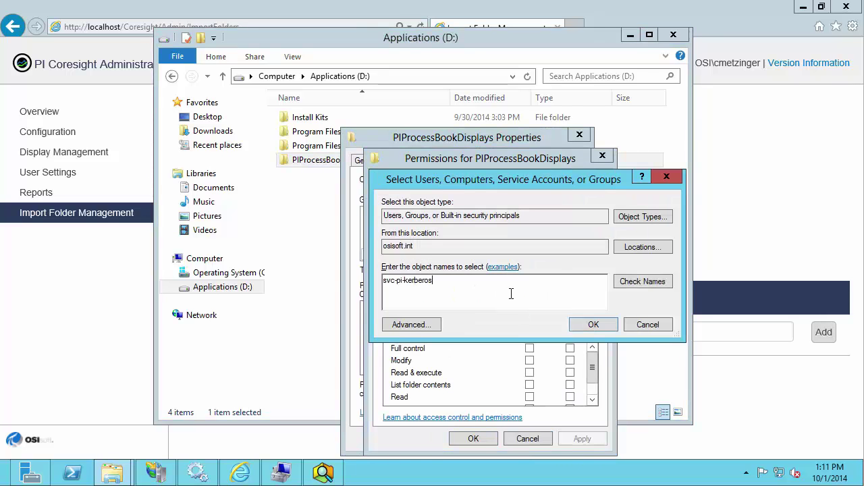
{"action": "left_click", "coordinate": [598, 324]}
{"action": "left_click_drag", "start_coordinate": [592, 367], "coordinate": [593, 376]}
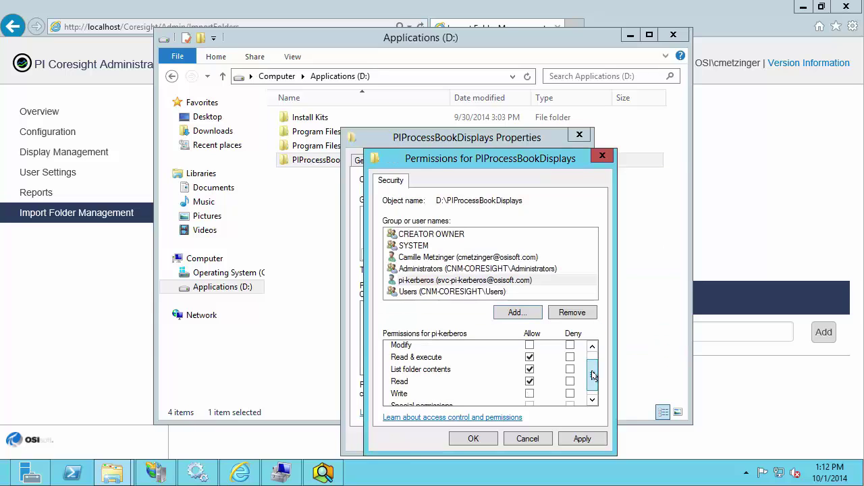
{"action": "left_click", "coordinate": [473, 439]}
{"action": "left_click", "coordinate": [471, 446]}
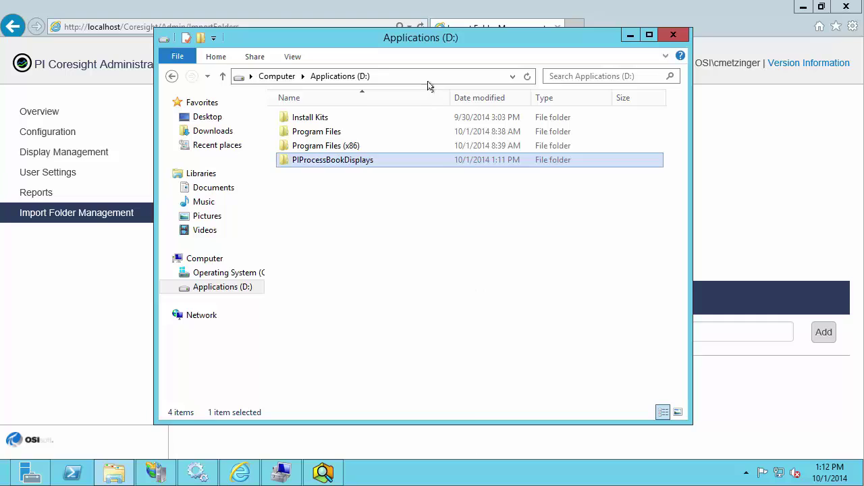
Open the PIProcessBookDisplays folder, copy its path, and return to the Import Folder Management page.
{"action": "double_click", "coordinate": [343, 161]}
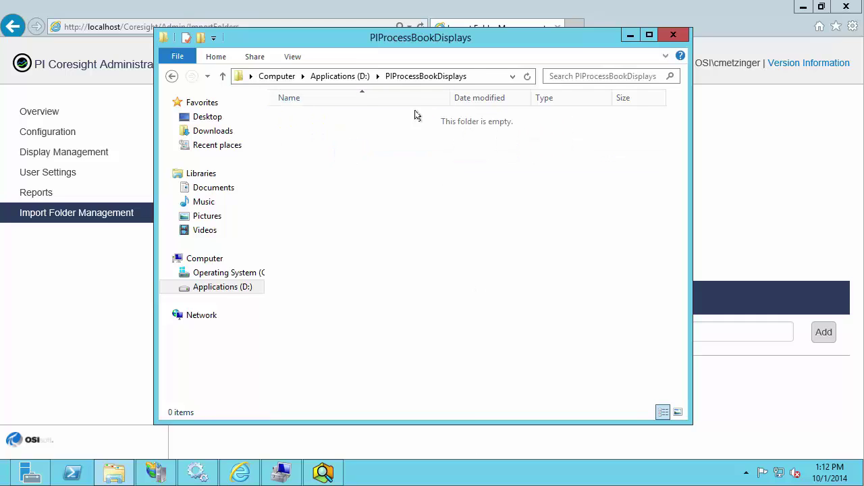
{"action": "left_click", "coordinate": [487, 77]}
{"action": "key", "text": "ctrl+c"}
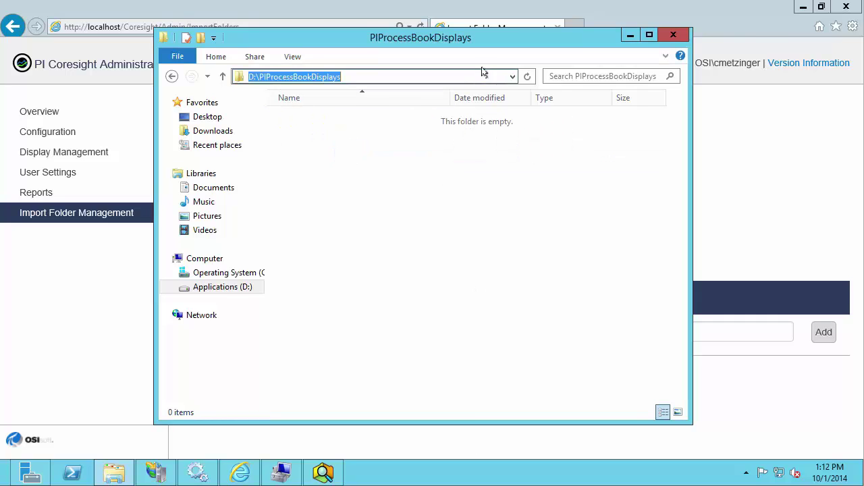
{"action": "left_click", "coordinate": [628, 36]}
Add D:\PIProcessBookDisplays as an import folder location with the friendly name "From PI Coresight Machine".
{"action": "left_click", "coordinate": [349, 328]}
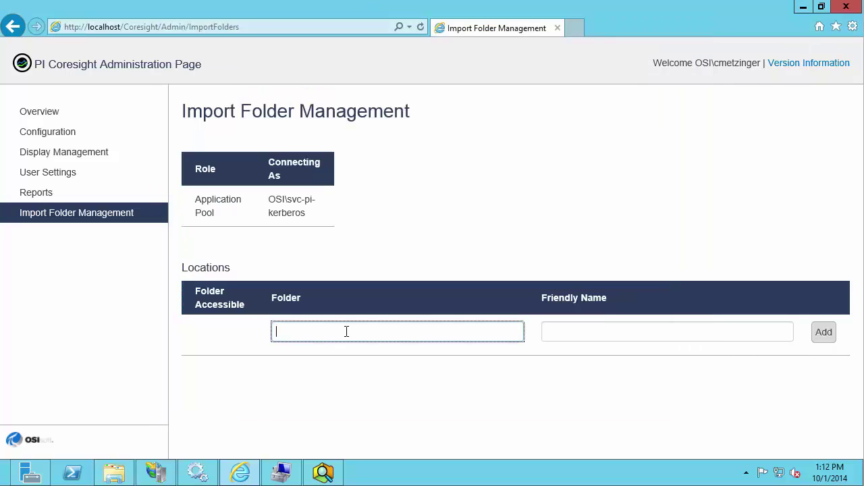
{"action": "key", "text": "ctrl+v"}
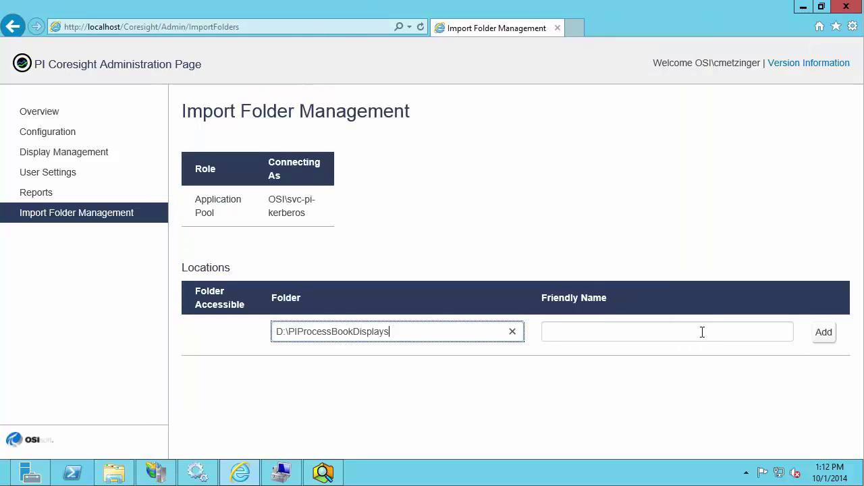
{"action": "left_click", "coordinate": [698, 328]}
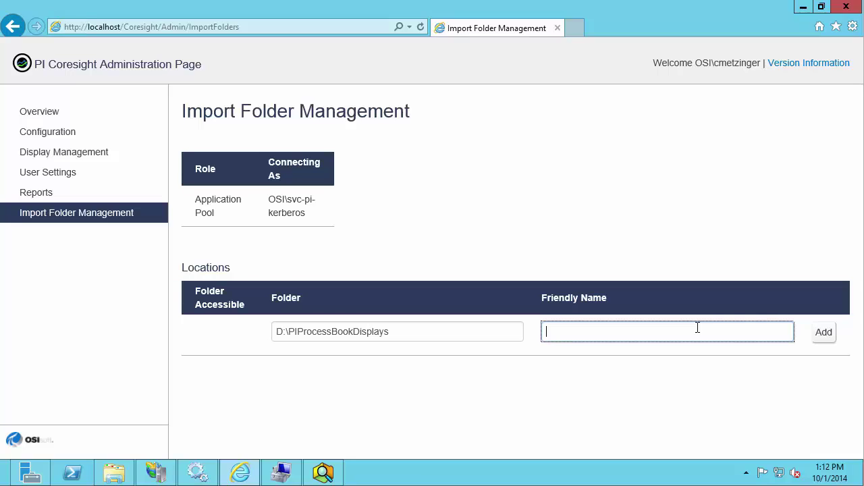
{"action": "type", "text": "From PI Coresight Machine"}
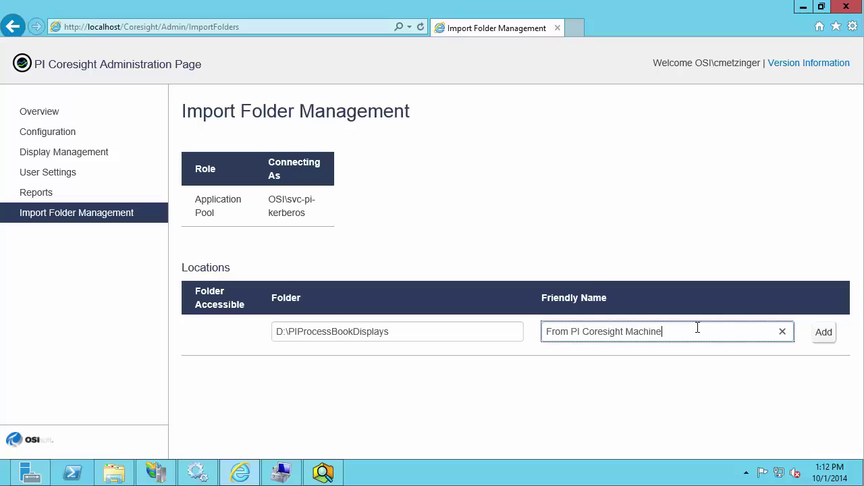
{"action": "left_click", "coordinate": [817, 335]}
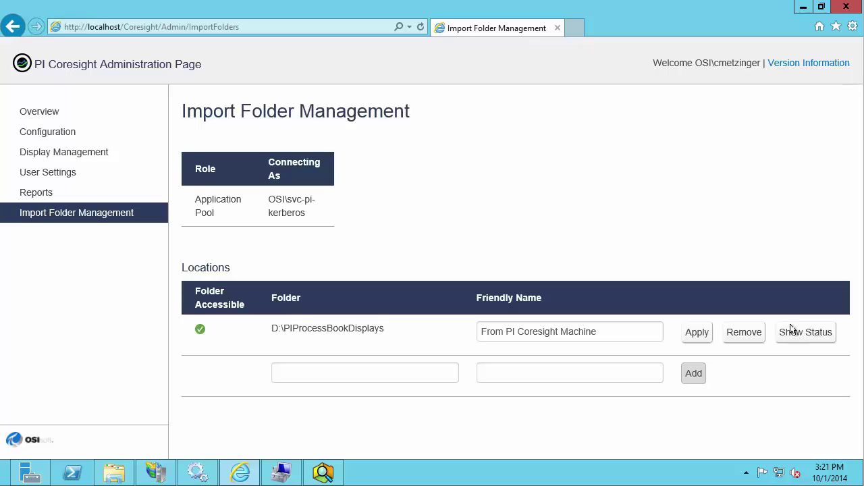
Check the Coresight administration overview, then switch to IIS Manager and browse the Coresight application on *:80 (http).
{"action": "left_click", "coordinate": [44, 113]}
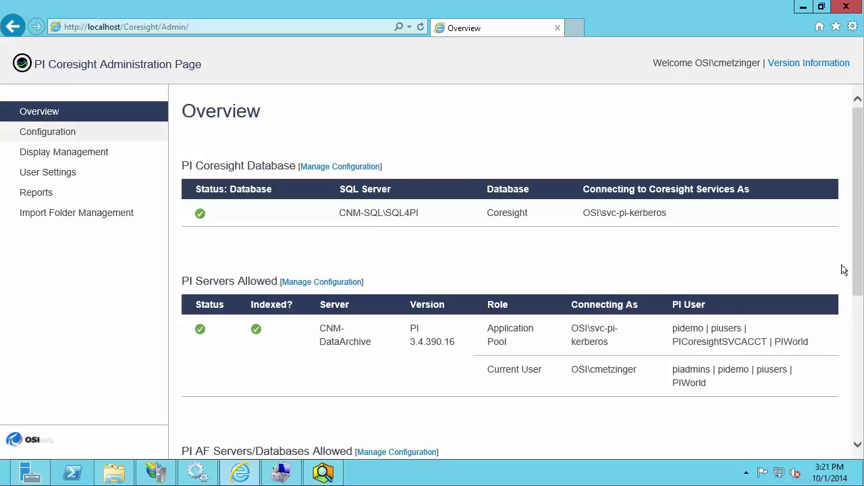
{"action": "left_click_drag", "start_coordinate": [856, 170], "coordinate": [860, 139]}
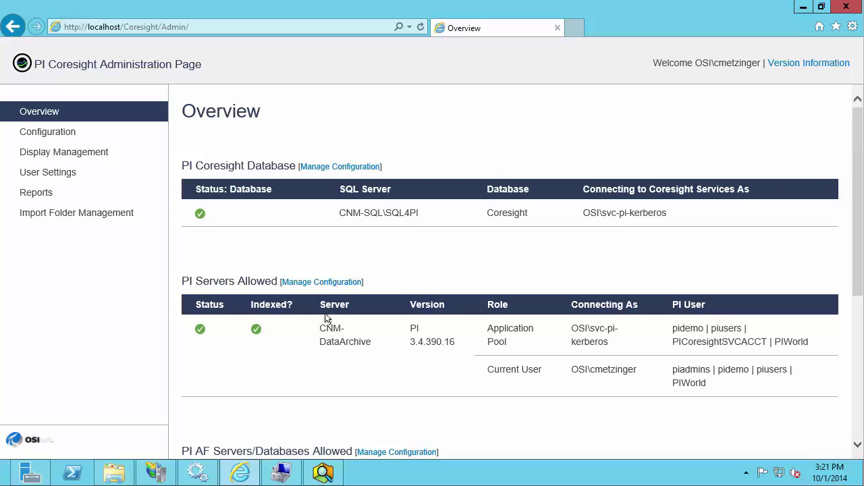
{"action": "left_click", "coordinate": [155, 476]}
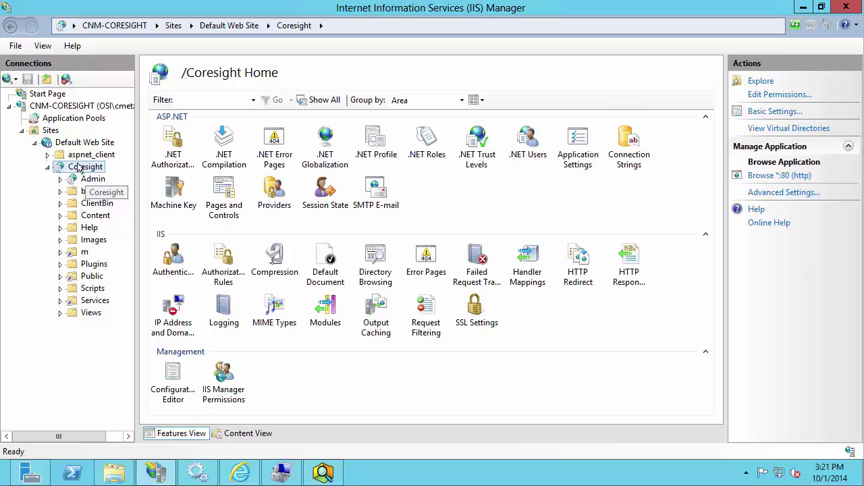
{"action": "left_click", "coordinate": [775, 177]}
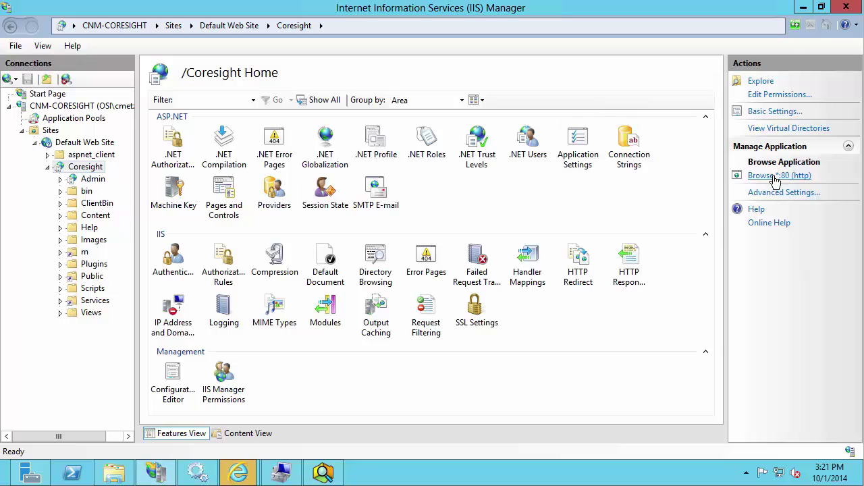
{"action": "mouse_move", "coordinate": [247, 476]}
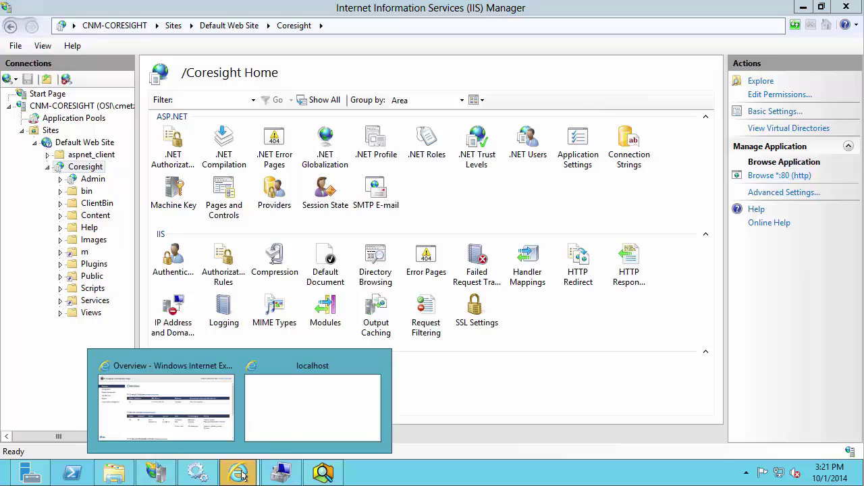
{"action": "left_click", "coordinate": [284, 424]}
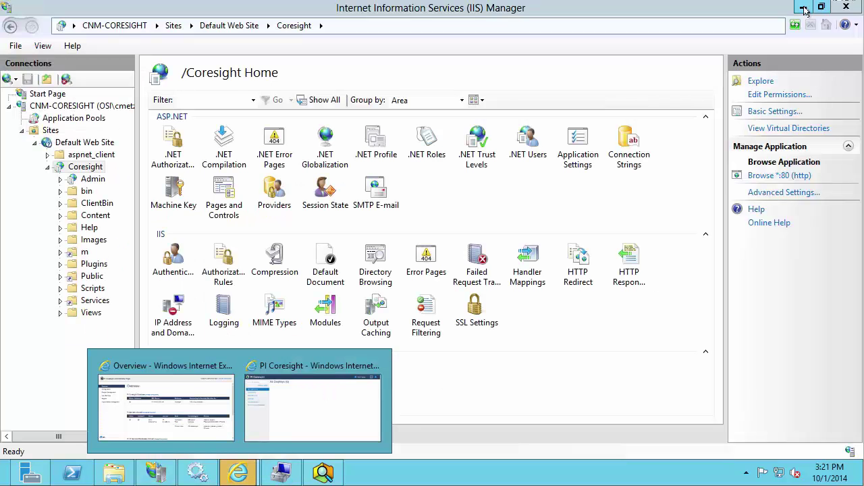
{"action": "left_click", "coordinate": [803, 6]}
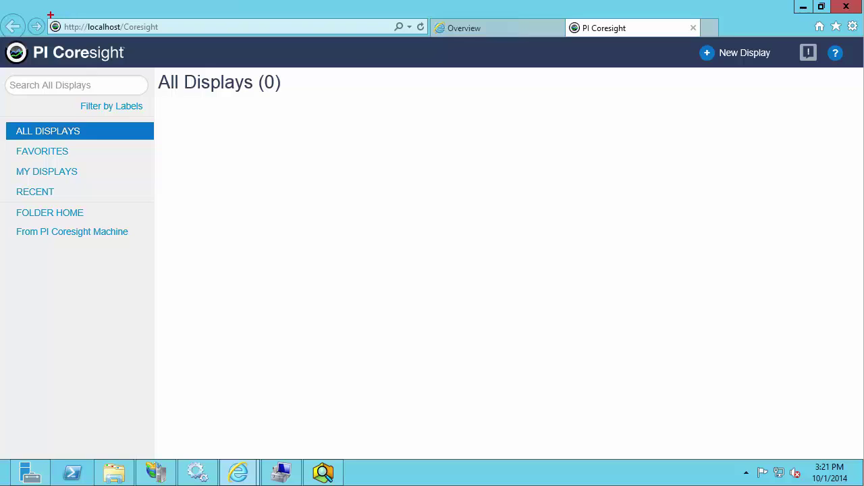
{"action": "mouse_move", "coordinate": [50, 14]}
{"action": "left_mouse_down"}
{"action": "mouse_move", "coordinate": [61, 32]}
{"action": "mouse_move", "coordinate": [164, 38]}
{"action": "left_mouse_up"}
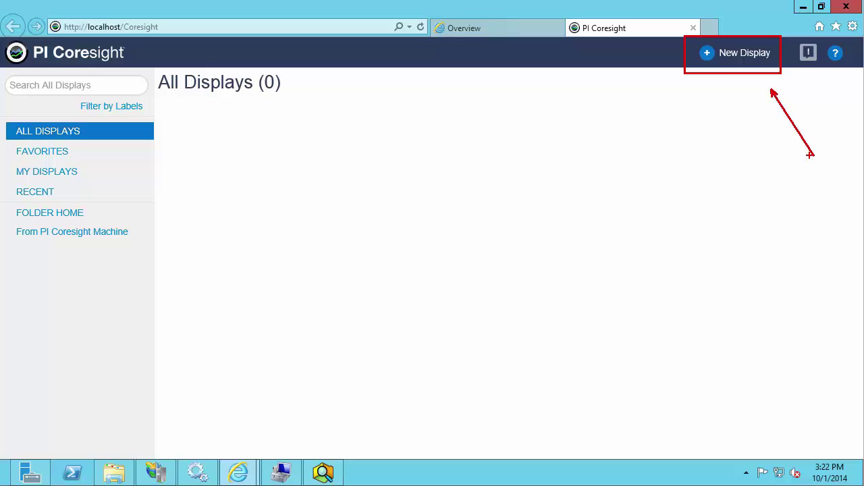
Create a new PI Coresight display and search the CNM-DataArchive server for sinusoid.
{"action": "left_click", "coordinate": [746, 54]}
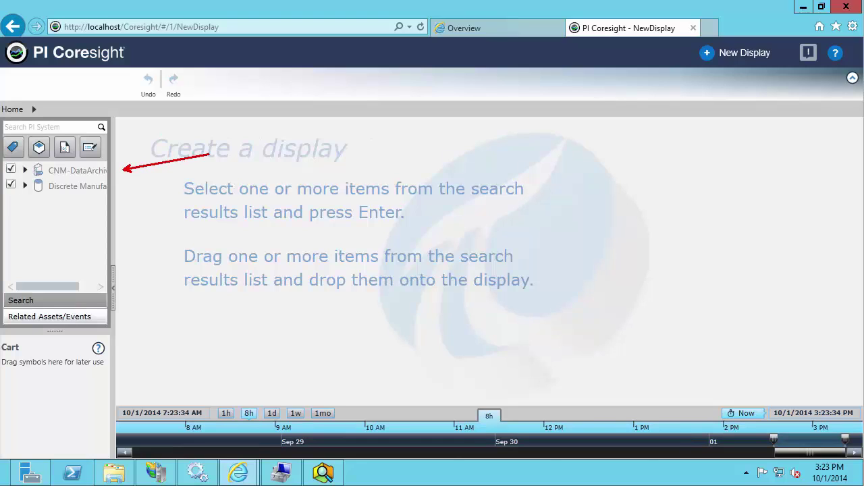
{"action": "left_click", "coordinate": [67, 172]}
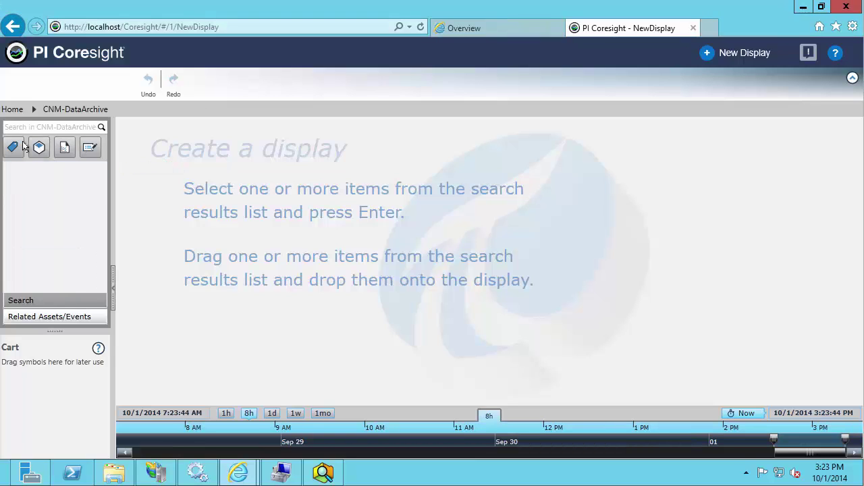
{"action": "left_click", "coordinate": [27, 127]}
{"action": "type", "text": "sinusoid"}
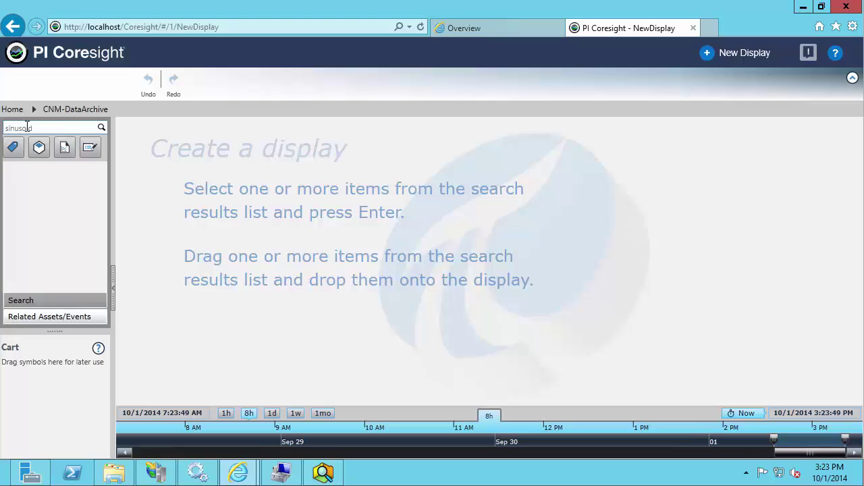
{"action": "key", "text": "Return"}
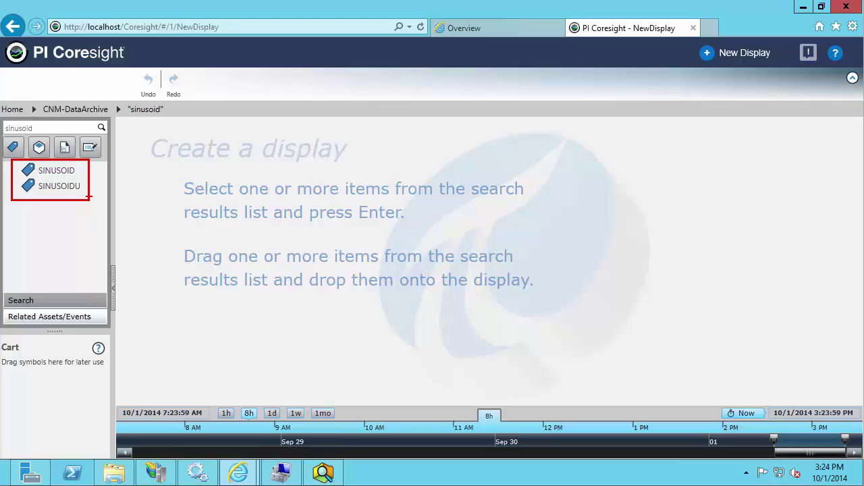
Place SINUSOID on the display as a Value symbol and SINUSOIDU below it as a Trend.
{"action": "left_click_drag", "start_coordinate": [44, 170], "coordinate": [166, 167]}
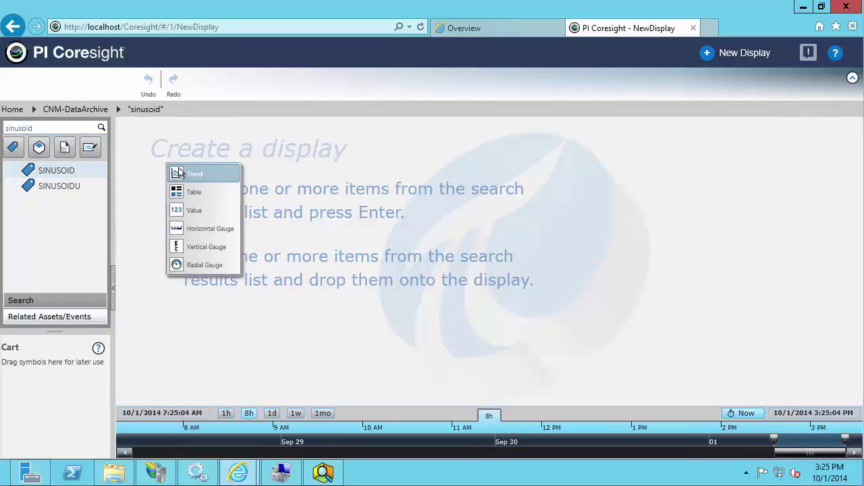
{"action": "left_click", "coordinate": [192, 212]}
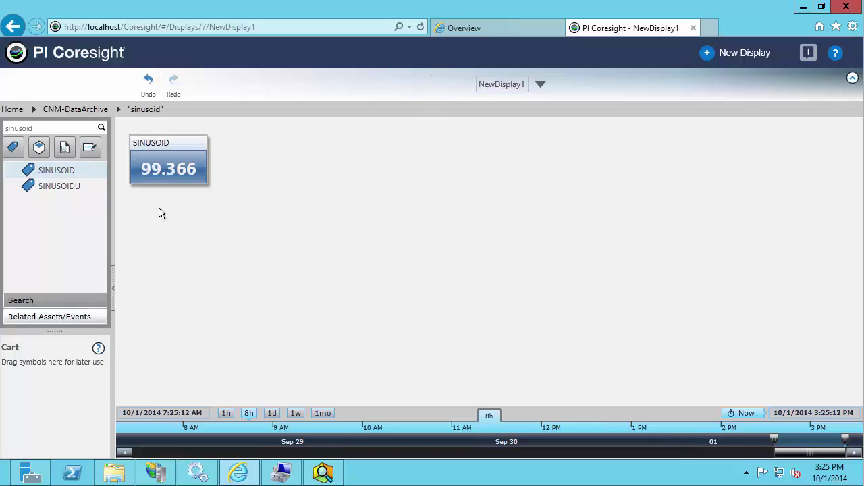
{"action": "left_click_drag", "start_coordinate": [70, 191], "coordinate": [164, 218]}
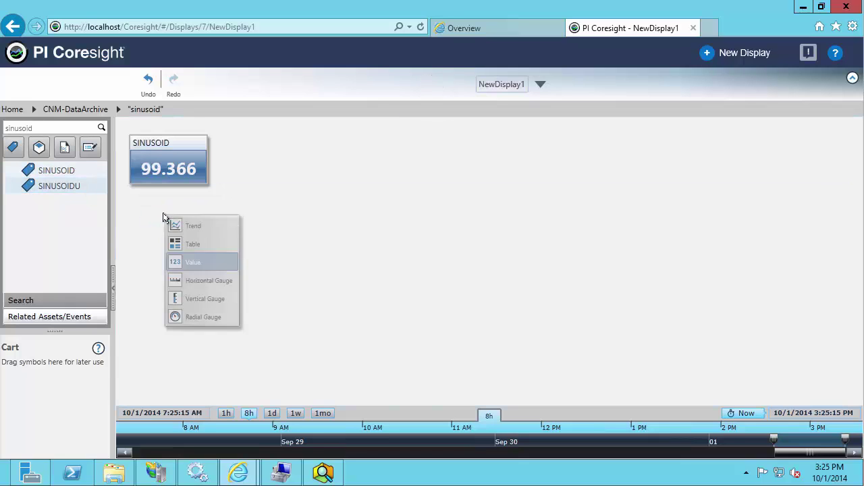
{"action": "left_click", "coordinate": [180, 227]}
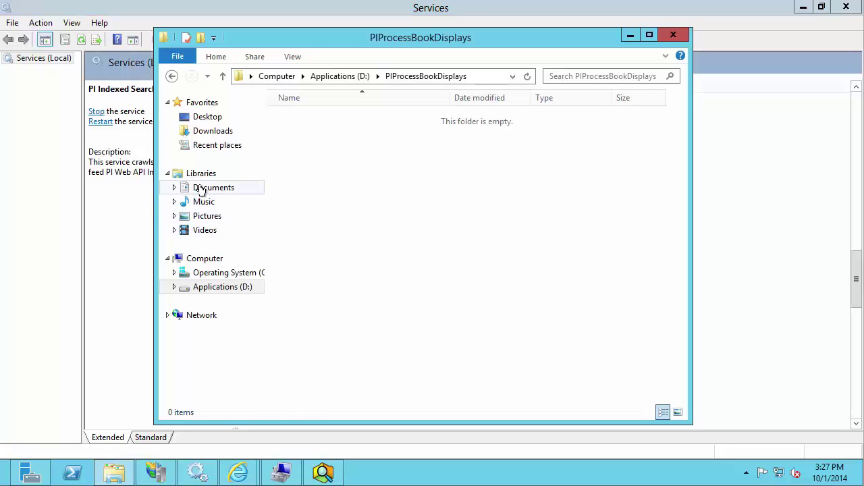
Open the spns text file from the Documents library and examine its SETSPN commands for the service account.
{"action": "left_click", "coordinate": [200, 191]}
{"action": "double_click", "coordinate": [299, 136]}
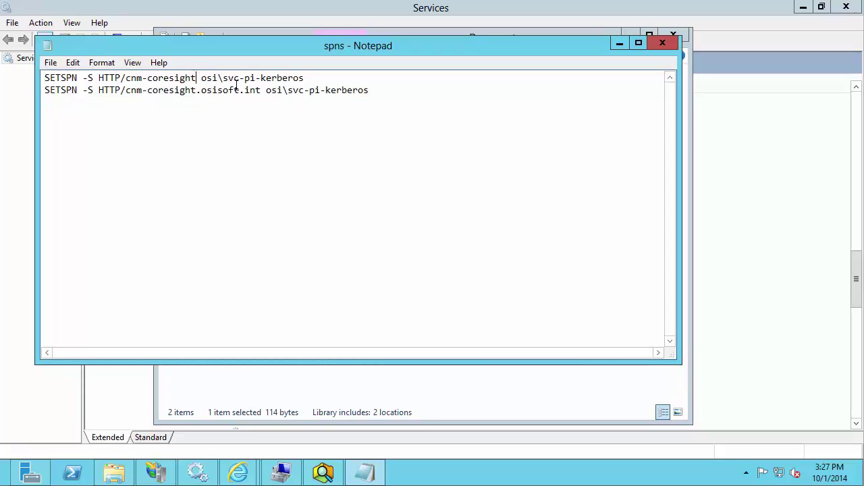
{"action": "double_click", "coordinate": [262, 90]}
Open a Command Prompt as administrator and allow it through User Account Control.
{"action": "left_click", "coordinate": [2, 484]}
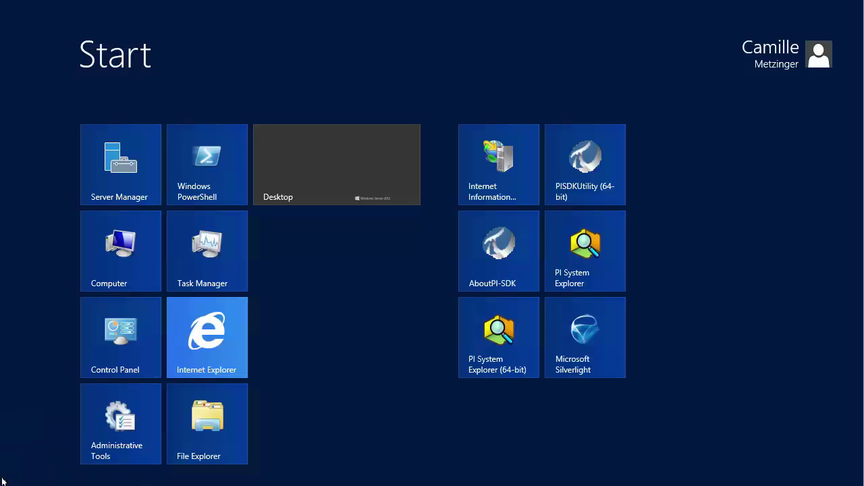
{"action": "type", "text": "cmd"}
{"action": "right_click", "coordinate": [140, 111]}
{"action": "left_click", "coordinate": [268, 432]}
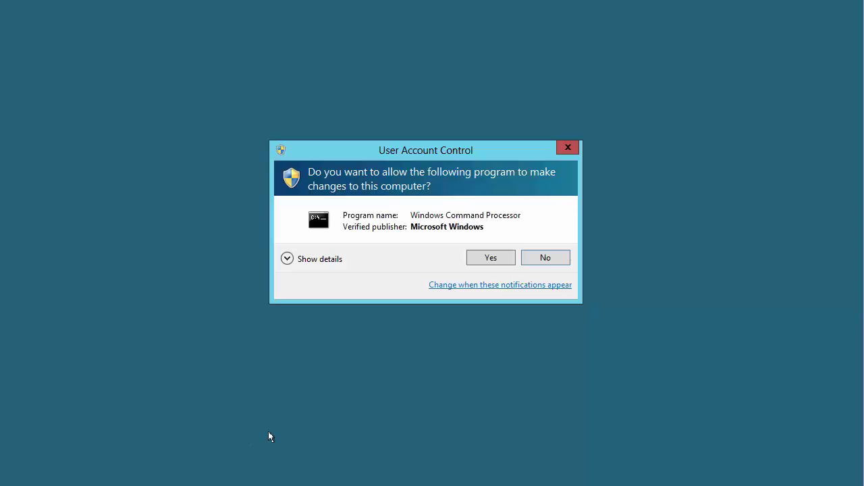
{"action": "left_click", "coordinate": [498, 260]}
List the registered service principal names with setspn -l osi\svc-pi-kerberos and move the window clear of the SETSPN notes.
{"action": "left_click", "coordinate": [250, 121]}
{"action": "type", "text": "setsp"}
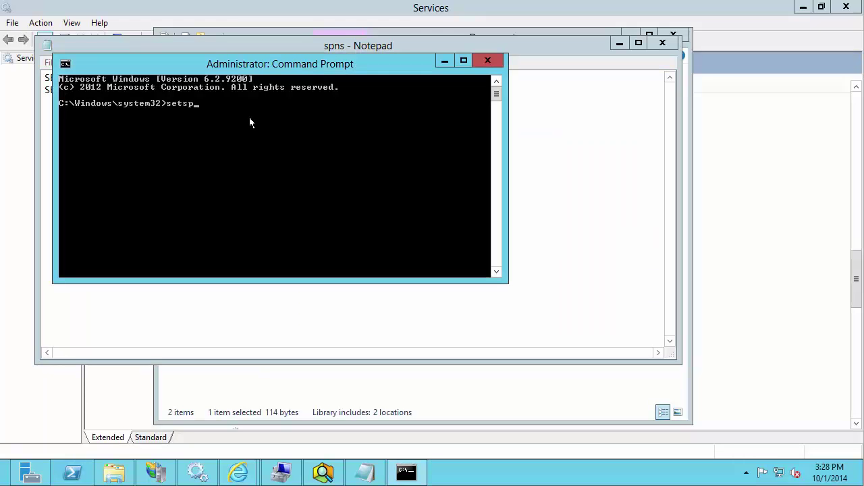
{"action": "type", "text": "n -l osi\\svc-pi-kerberos"}
{"action": "key", "text": "Return"}
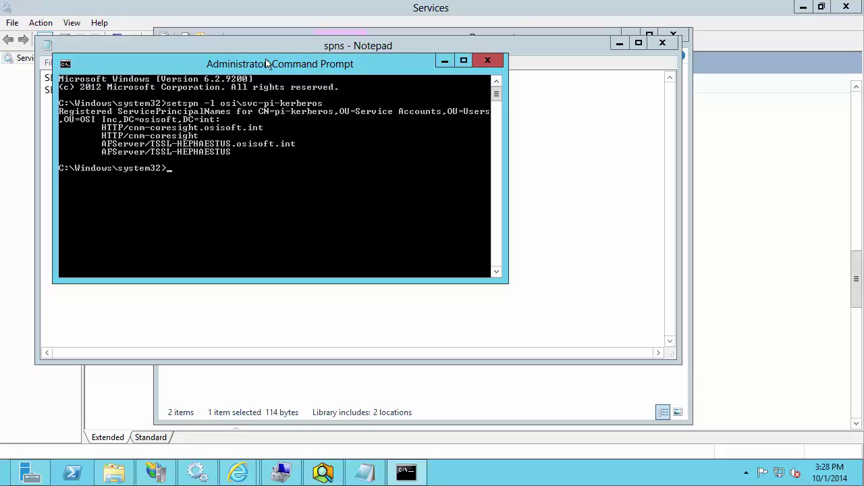
{"action": "left_click_drag", "start_coordinate": [266, 63], "coordinate": [299, 127]}
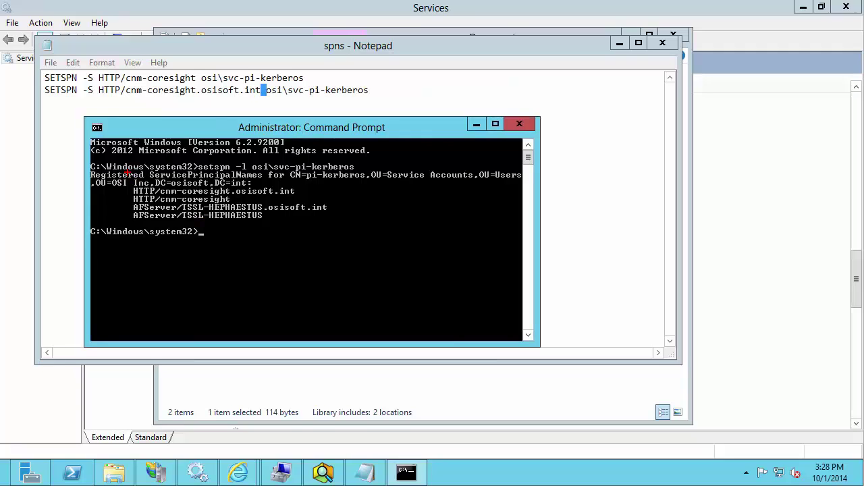
Compare the registered HTTP names with the SETSPN notes, minimize the Command Prompt, and close the spns file and Documents window.
{"action": "left_click_drag", "start_coordinate": [125, 183], "coordinate": [77, 127]}
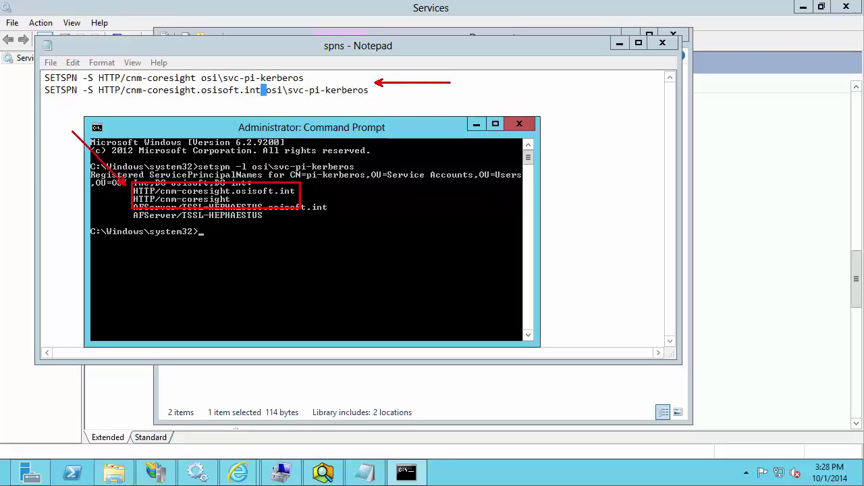
{"action": "left_click", "coordinate": [476, 123]}
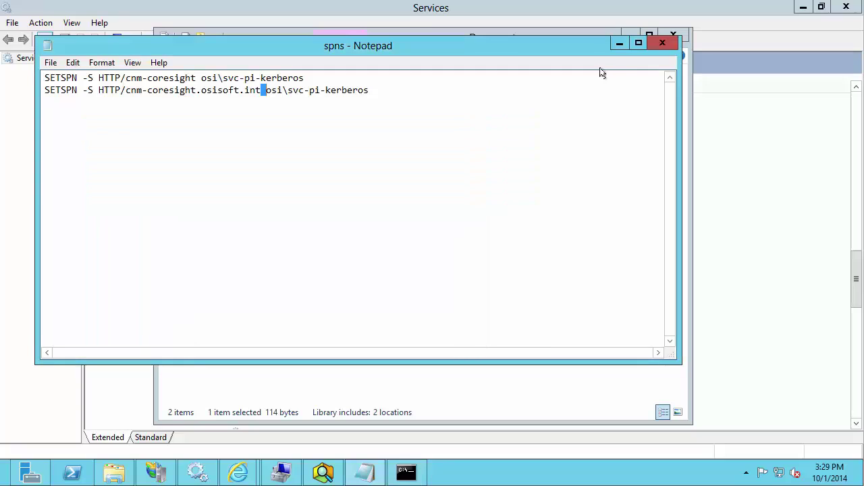
{"action": "left_click", "coordinate": [665, 44]}
{"action": "left_click", "coordinate": [672, 33]}
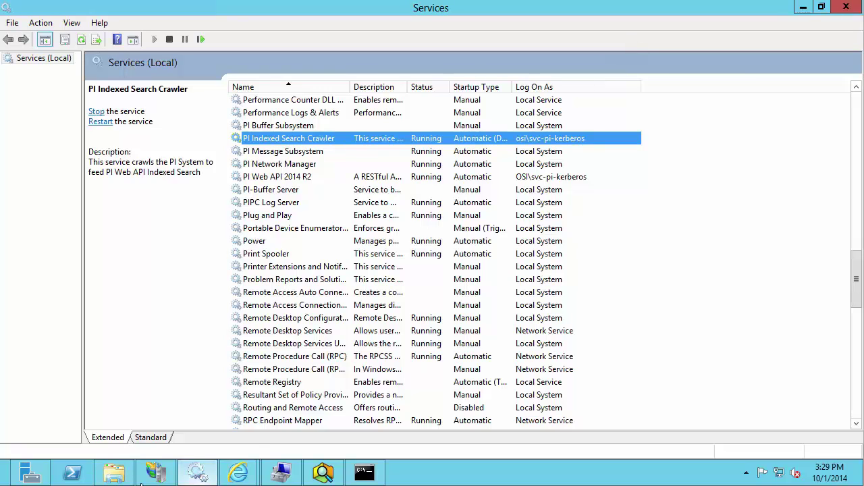
Switch to IIS Manager and turn off kernel-mode authentication in the Coresight application's advanced Windows Authentication settings.
{"action": "mouse_move", "coordinate": [145, 478]}
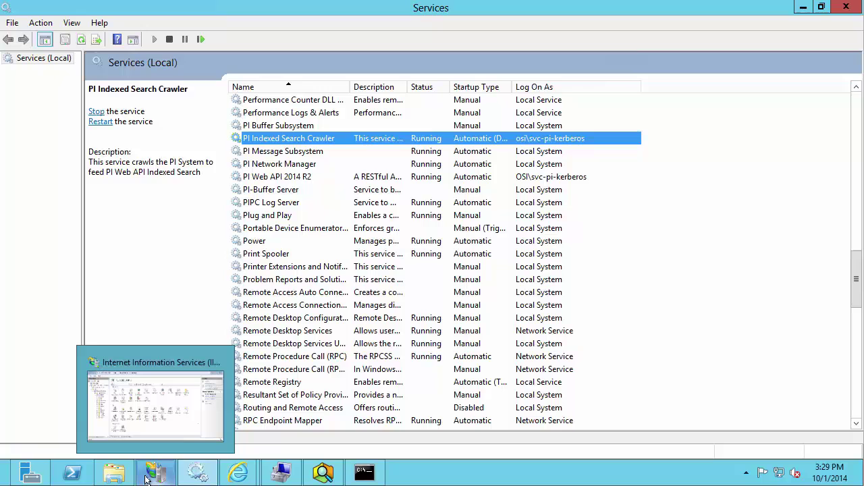
{"action": "left_click", "coordinate": [156, 405]}
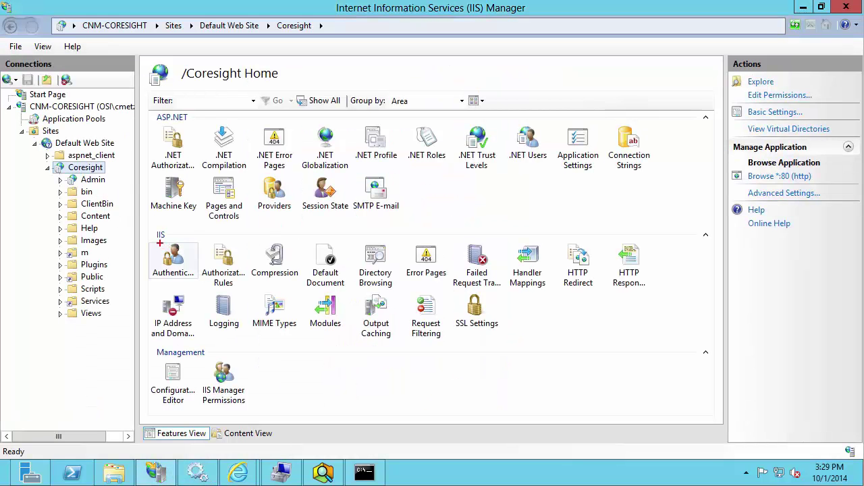
{"action": "left_click", "coordinate": [181, 268]}
{"action": "double_click", "coordinate": [180, 268]}
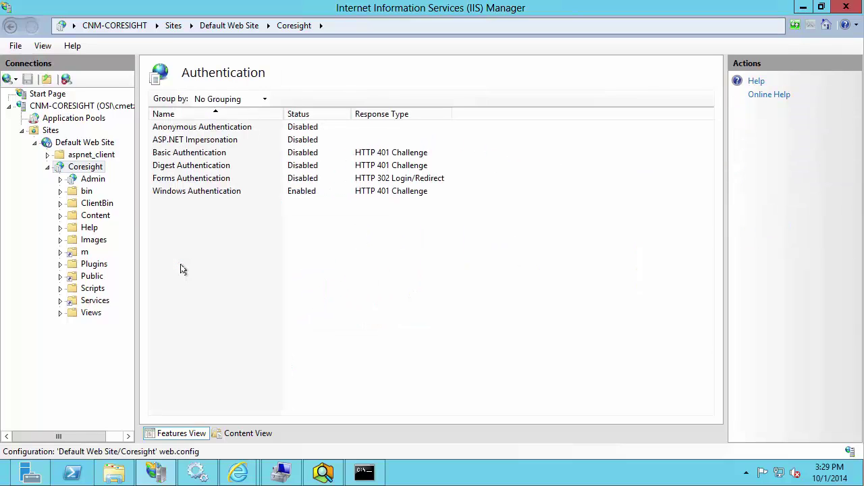
{"action": "left_click", "coordinate": [320, 191]}
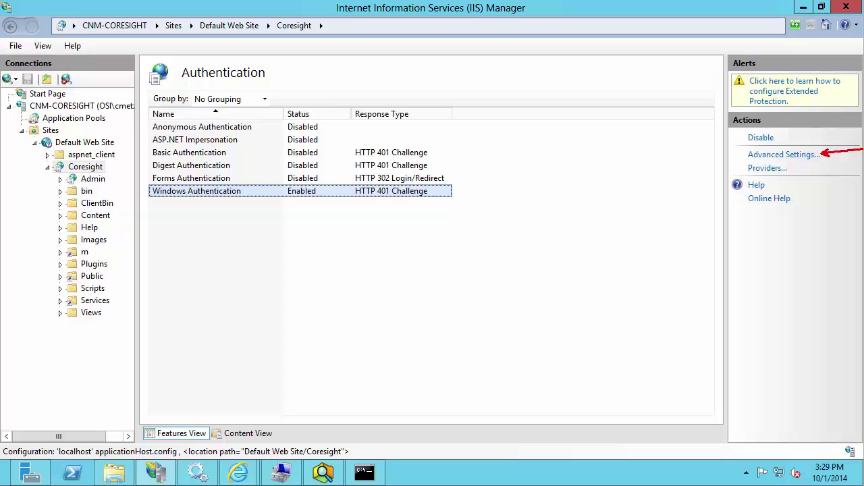
{"action": "left_click", "coordinate": [791, 157]}
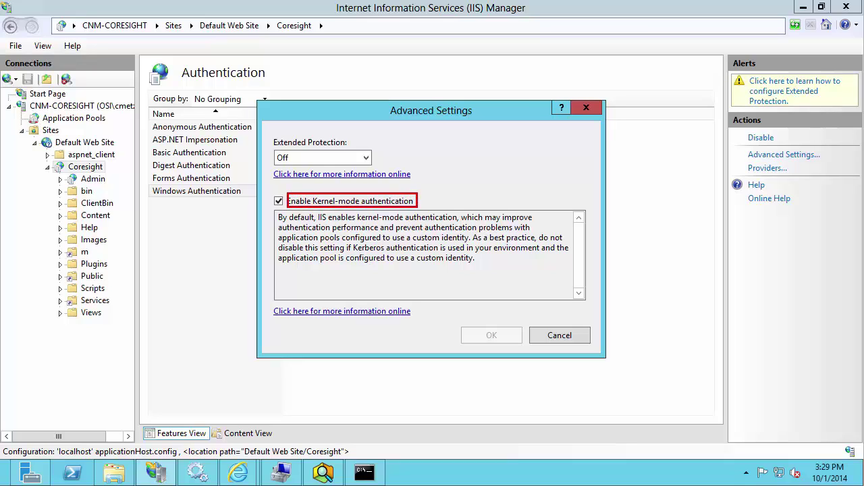
{"action": "left_click", "coordinate": [278, 201]}
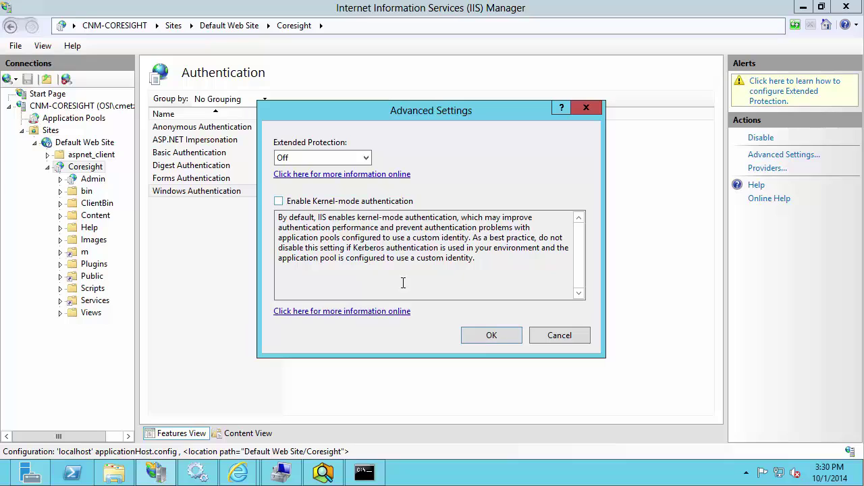
{"action": "left_click", "coordinate": [492, 335]}
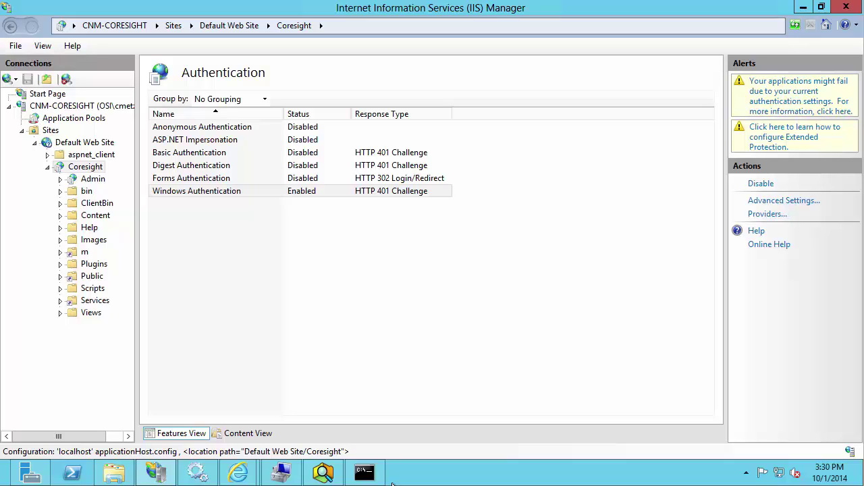
Switch back to the administrator Command Prompt and restart IIS with iisreset.
{"action": "left_click", "coordinate": [373, 476]}
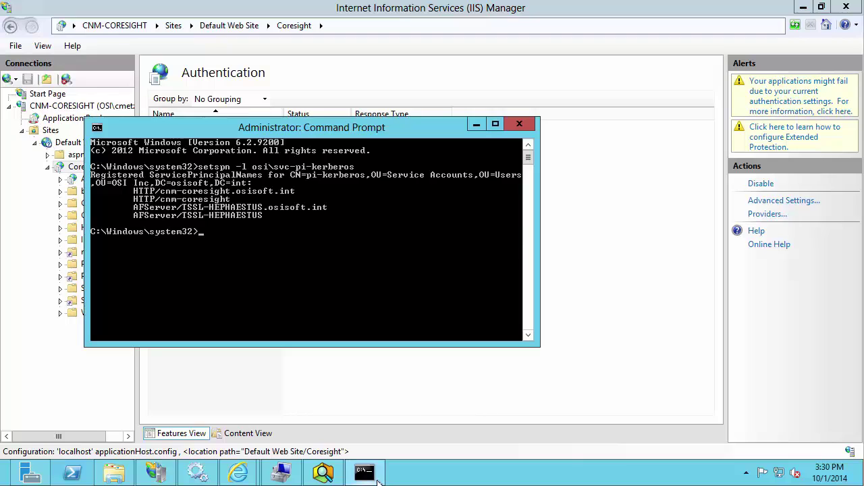
{"action": "type", "text": "iisreset"}
{"action": "key", "text": "Return"}
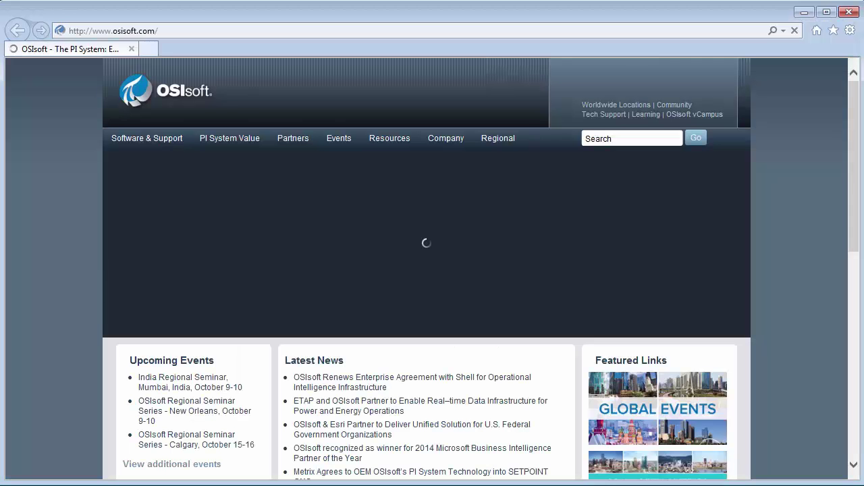
Switch to the Internet Explorer window showing the OSIsoft site and open the PI Coresight home page at cnm-coresight/coresight.
{"action": "left_click_drag", "start_coordinate": [450, 17], "coordinate": [432, 142]}
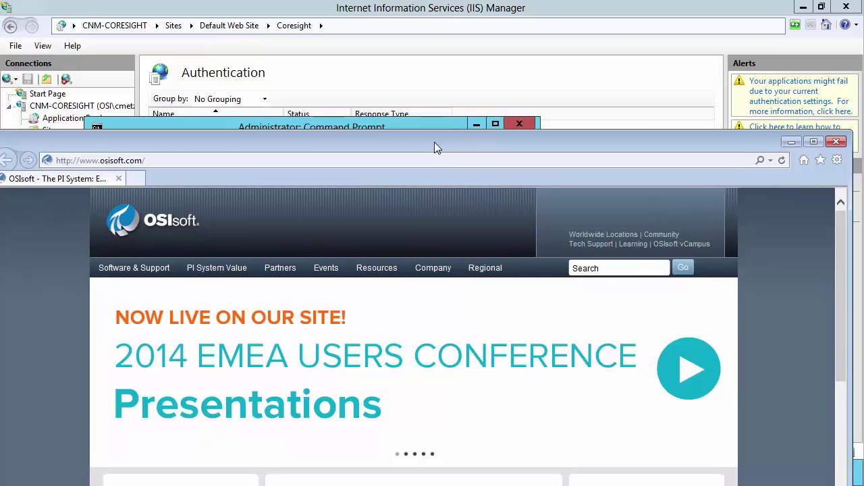
{"action": "left_click_drag", "start_coordinate": [434, 142], "coordinate": [449, 9]}
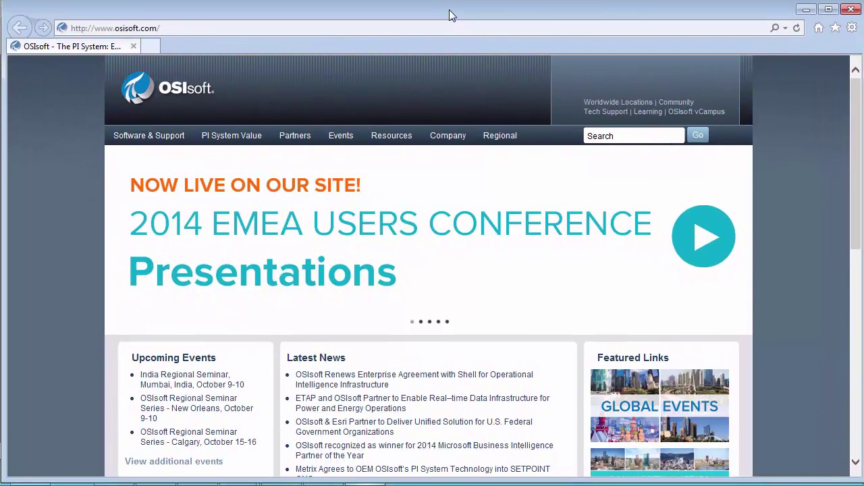
{"action": "left_click", "coordinate": [244, 28]}
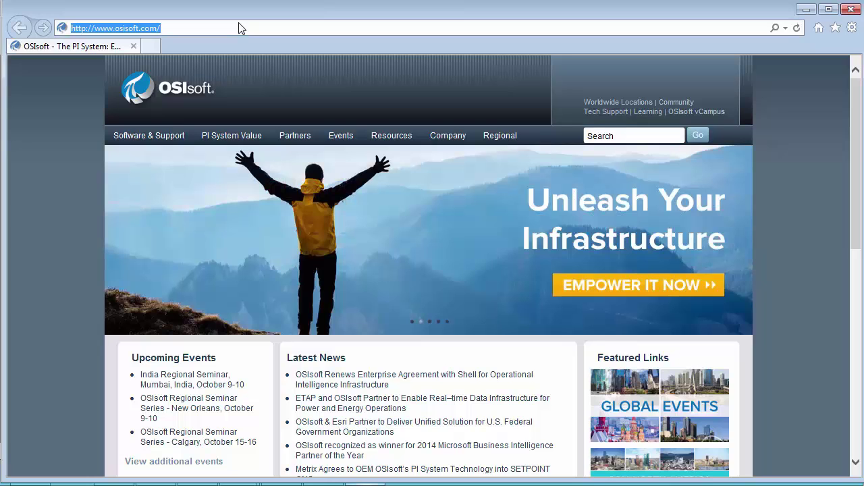
{"action": "type", "text": "cnm-coresight/"}
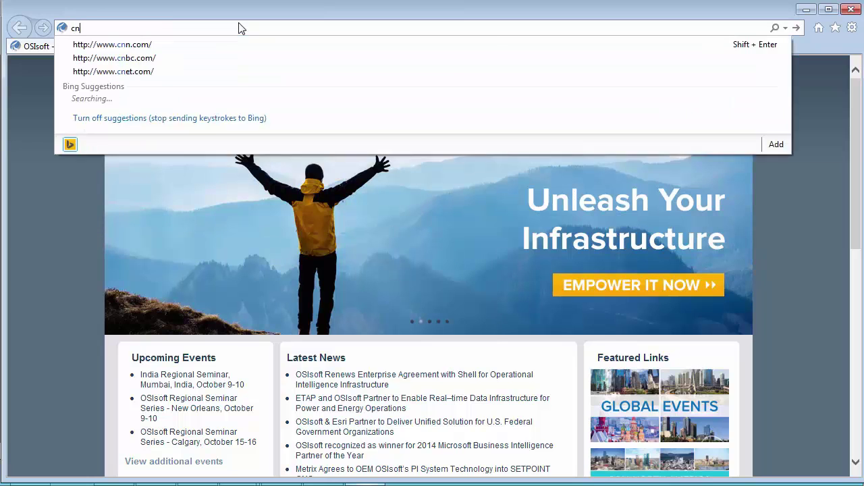
{"action": "type", "text": "coresight/core"}
{"action": "key", "text": "Return"}
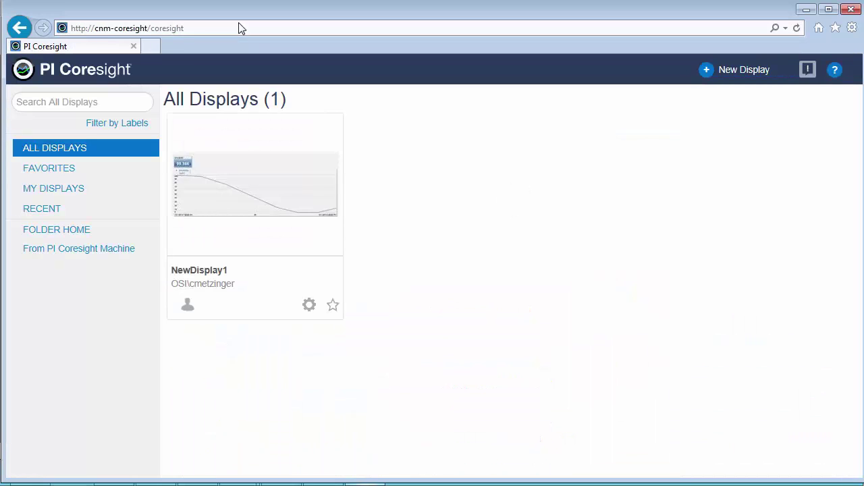
Create a new display, search for sinusoid, and place SINUSOID on it as a Vertical Gauge.
{"action": "left_click", "coordinate": [736, 73]}
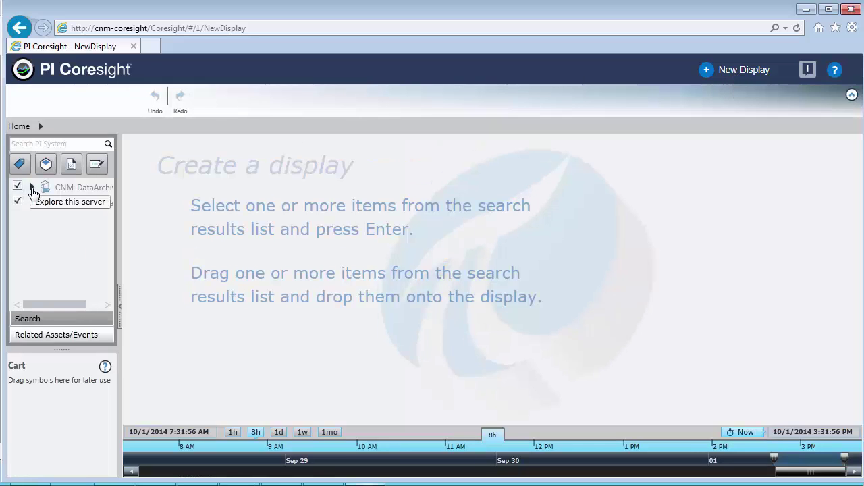
{"action": "type", "text": "sinusoid"}
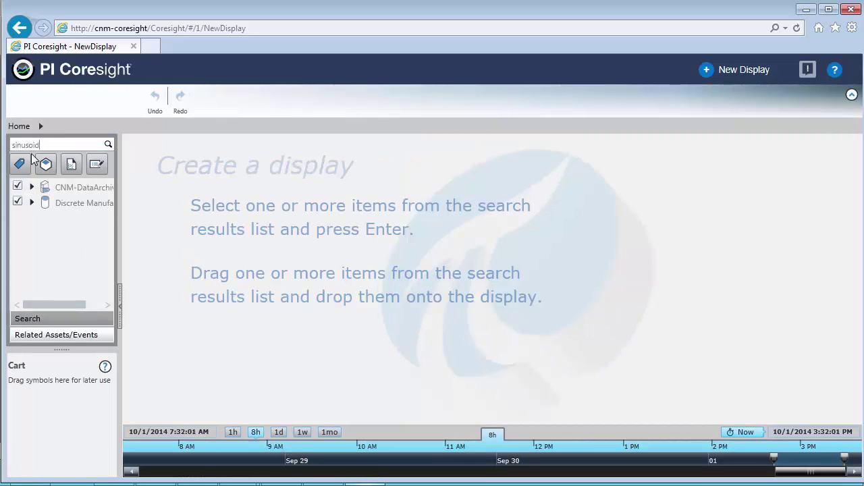
{"action": "key", "text": "Return"}
{"action": "left_click_drag", "start_coordinate": [60, 206], "coordinate": [204, 199]}
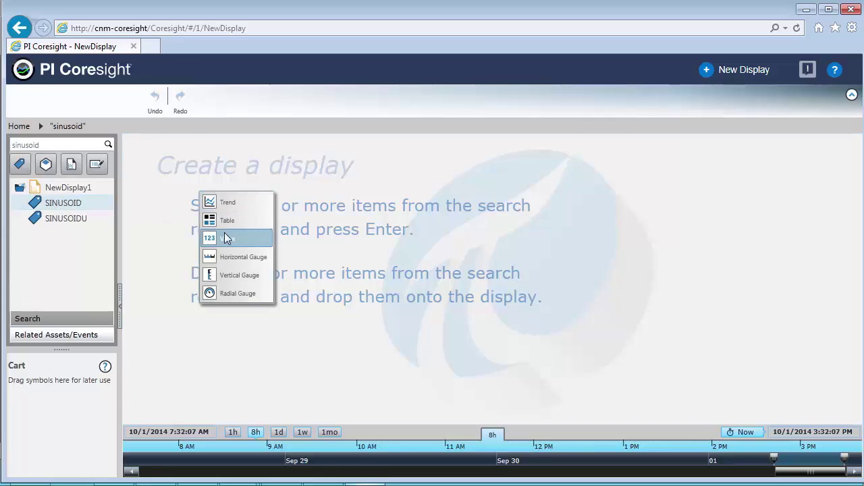
{"action": "left_click", "coordinate": [224, 276]}
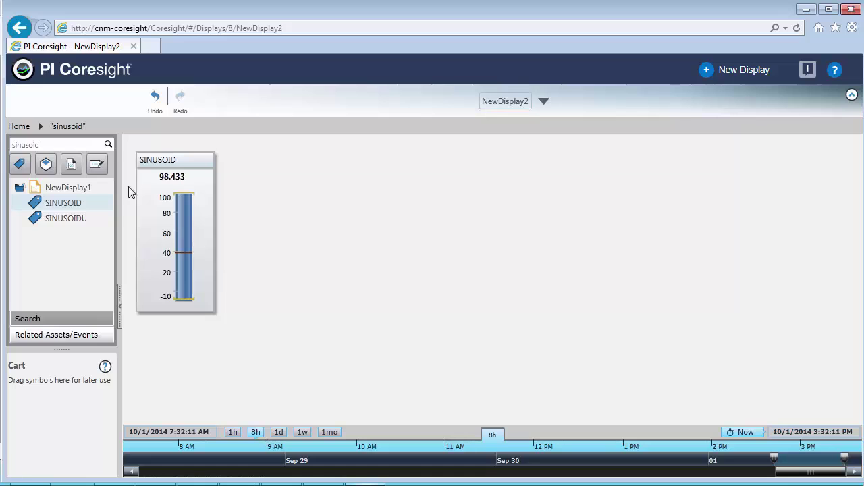
Browse the Discrete Manufacturing database to Detroit and place Line 1 beside the SINUSOID gauge as a symbol.
{"action": "left_click", "coordinate": [20, 127]}
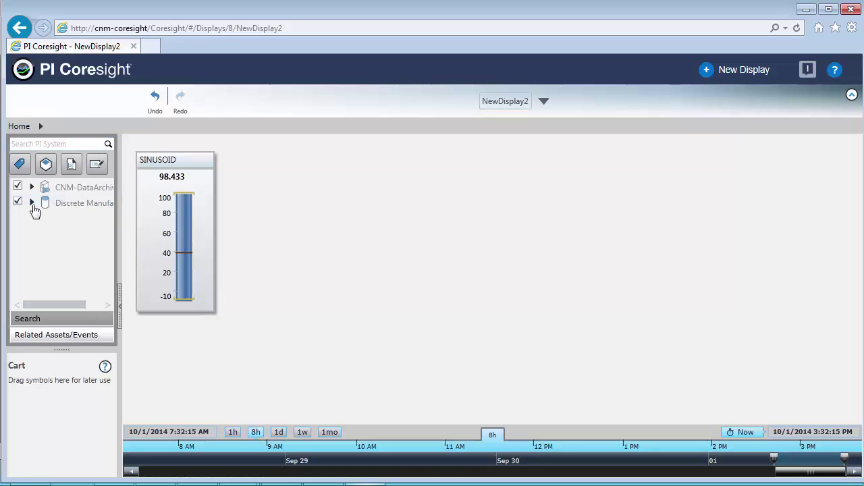
{"action": "left_click", "coordinate": [32, 206]}
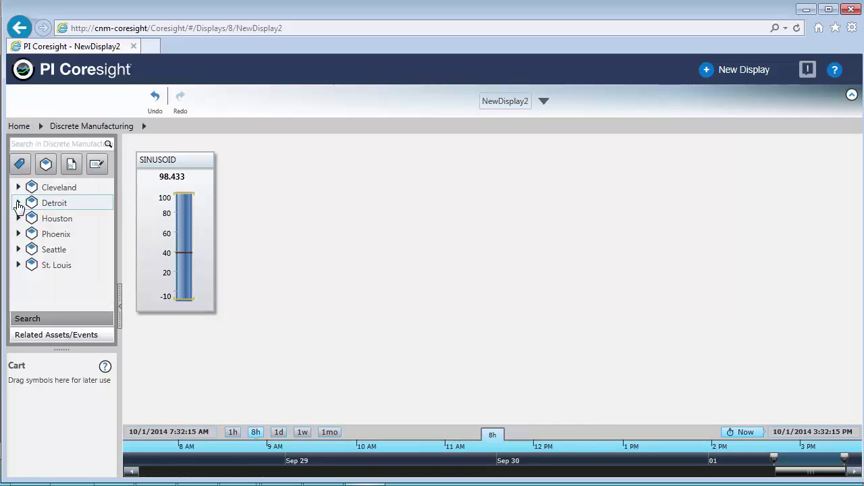
{"action": "left_click", "coordinate": [19, 207]}
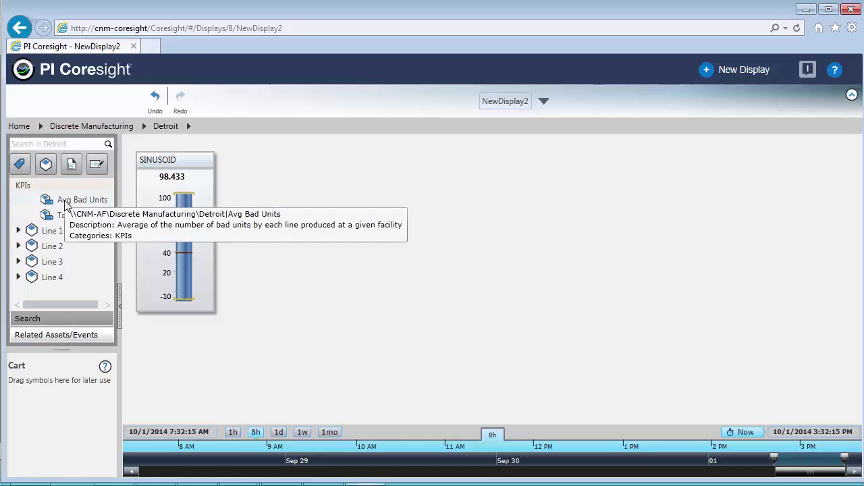
{"action": "left_click_drag", "start_coordinate": [32, 231], "coordinate": [304, 209]}
{"action": "left_click", "coordinate": [330, 238]}
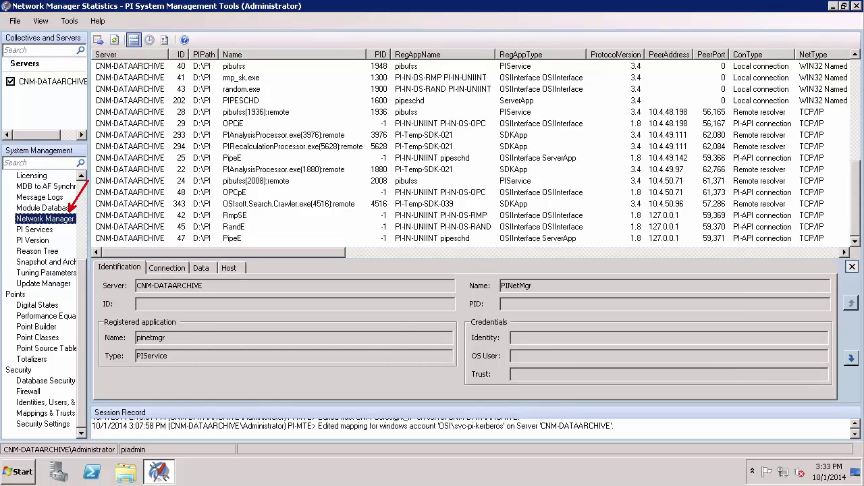
In PI System Management Tools, refresh the Network Manager Statistics and examine the identities and OS users of the PI Coresight w3wp.exe connections.
{"action": "left_click", "coordinate": [114, 41]}
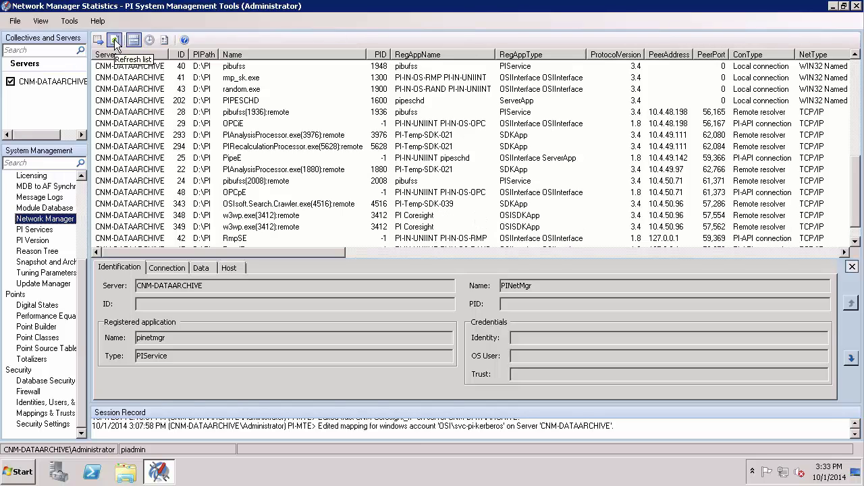
{"action": "left_click", "coordinate": [279, 216]}
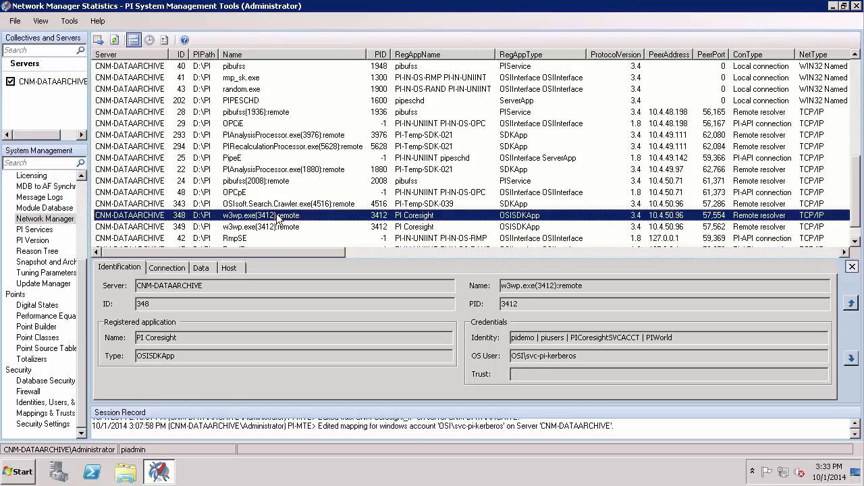
{"action": "left_click", "coordinate": [275, 228]}
{"action": "left_click_drag", "start_coordinate": [276, 251], "coordinate": [755, 288]}
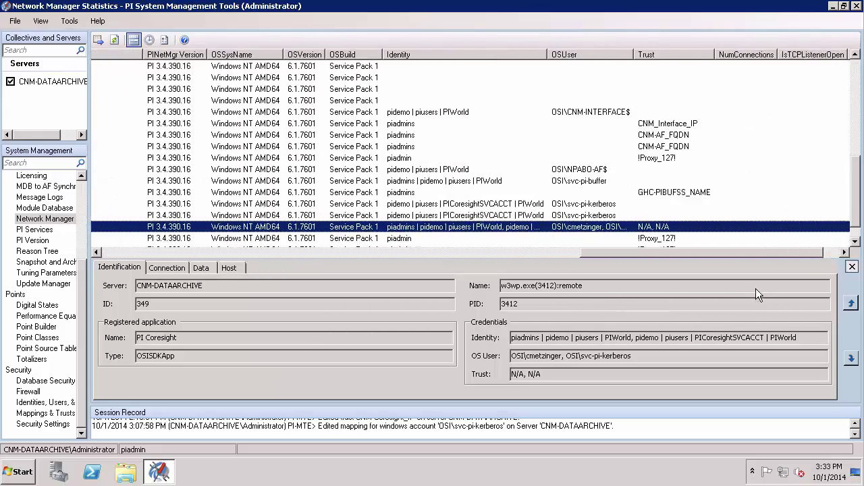
{"action": "left_click_drag", "start_coordinate": [633, 54], "coordinate": [762, 57]}
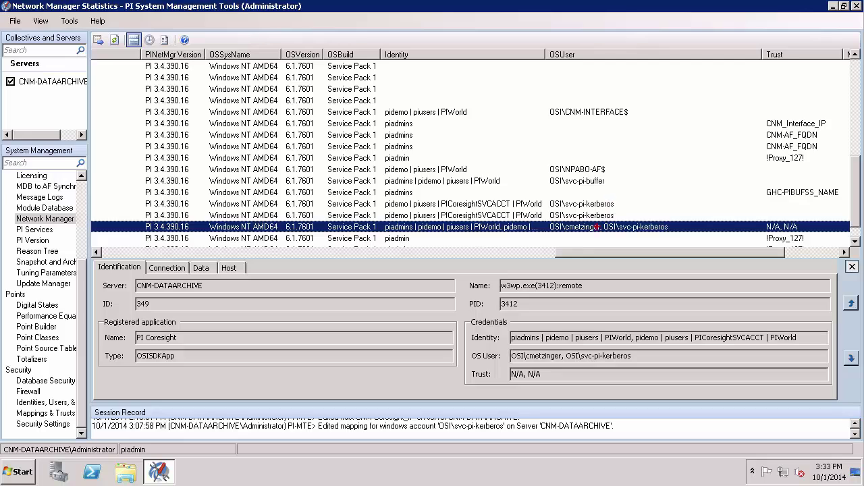
{"action": "left_click_drag", "start_coordinate": [591, 230], "coordinate": [591, 272]}
{"action": "left_click_drag", "start_coordinate": [637, 235], "coordinate": [673, 275]}
Disable the PI mapping for OSI\svc-pi-kerberos in Mappings & Trusts.
{"action": "left_click", "coordinate": [45, 413]}
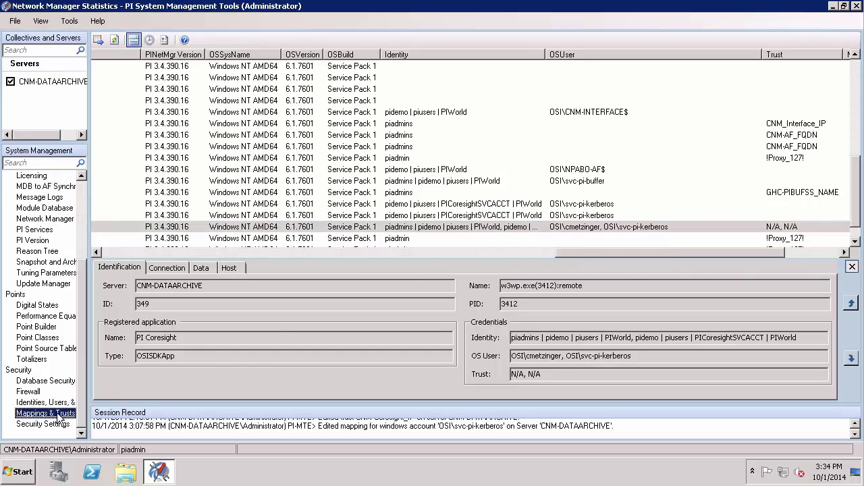
{"action": "left_click", "coordinate": [209, 157]}
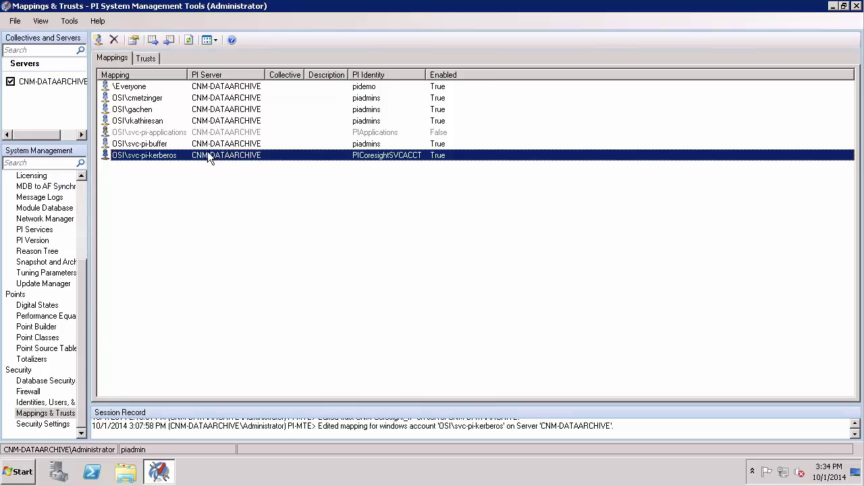
{"action": "right_click", "coordinate": [244, 154]}
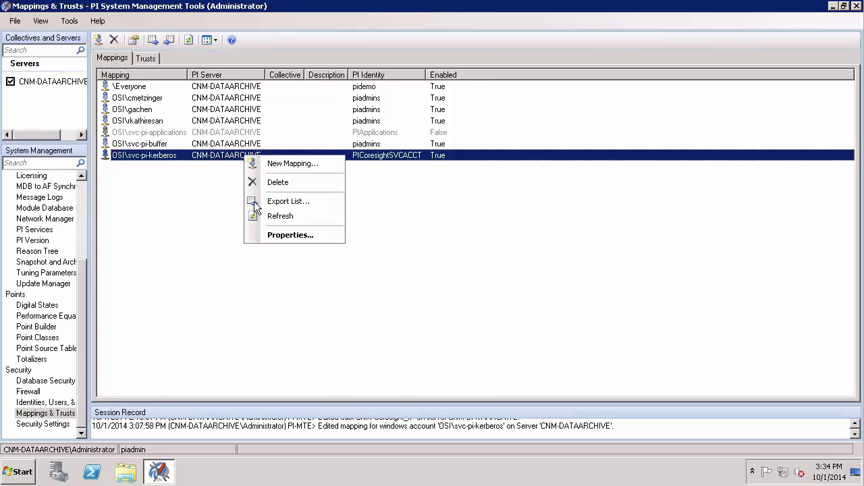
{"action": "left_click", "coordinate": [274, 234]}
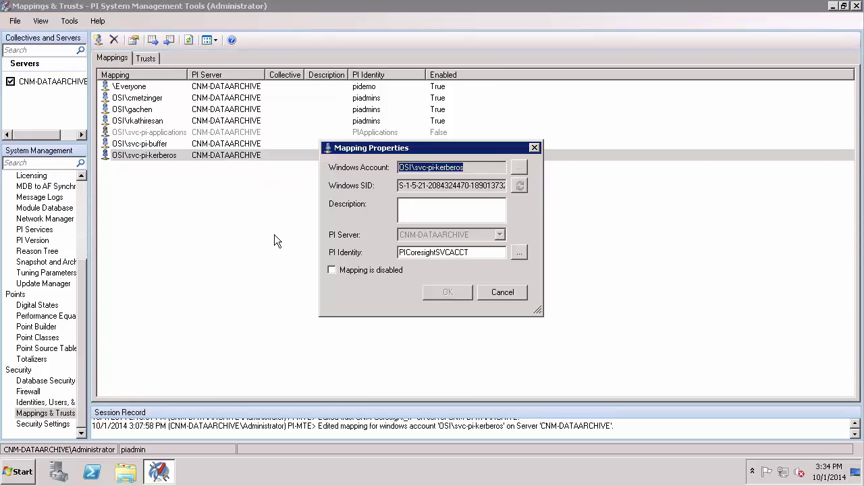
{"action": "left_click", "coordinate": [332, 270]}
{"action": "left_click", "coordinate": [438, 292]}
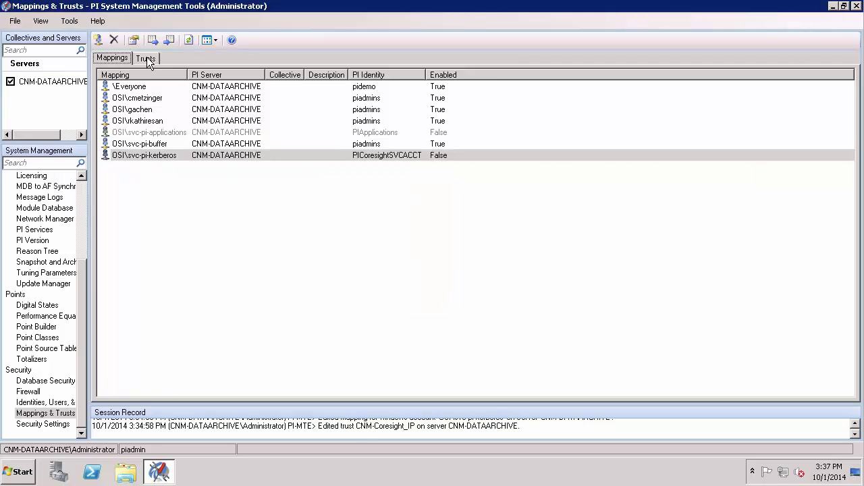
Show the PI trusts and examine the PI users and network paths of the three CNM-Coresight trusts.
{"action": "left_click", "coordinate": [146, 58]}
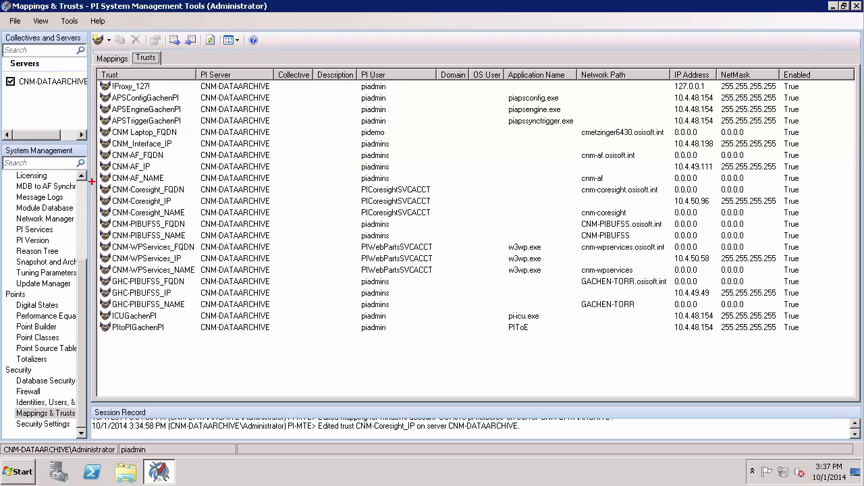
{"action": "left_click_drag", "start_coordinate": [91, 181], "coordinate": [193, 220]}
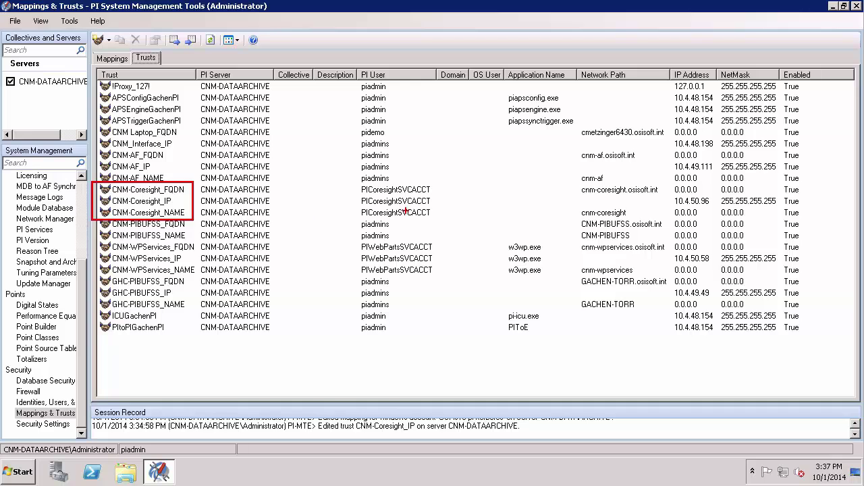
{"action": "left_click_drag", "start_coordinate": [436, 196], "coordinate": [494, 191]}
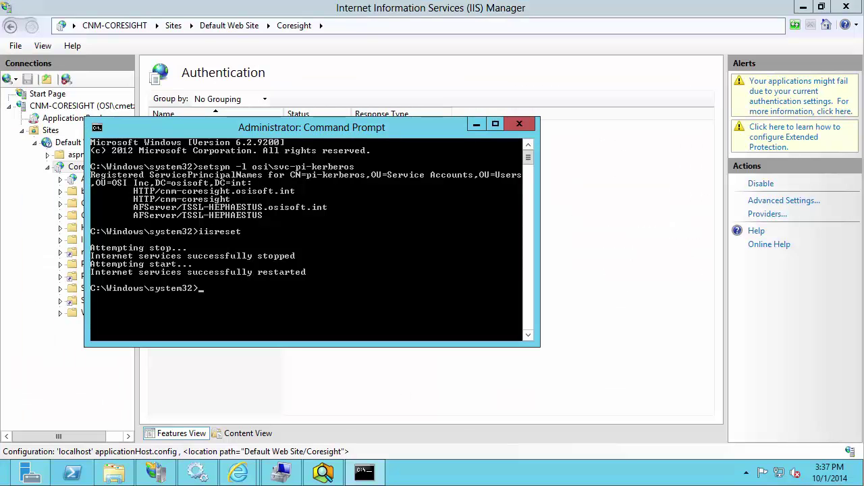
On the Coresight server, open PI SDK Utility and move PI Trust above Windows Security in the connection protocol order.
{"action": "left_click", "coordinate": [3, 481]}
{"action": "left_click", "coordinate": [6, 481]}
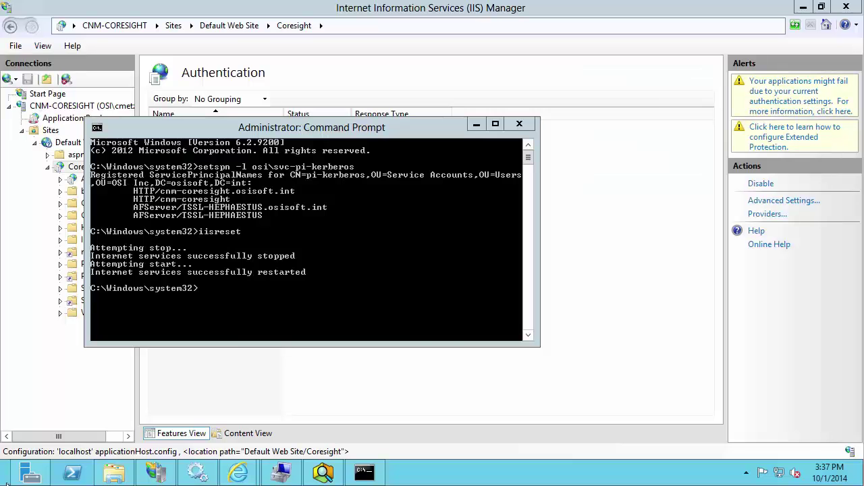
{"action": "left_click", "coordinate": [272, 145]}
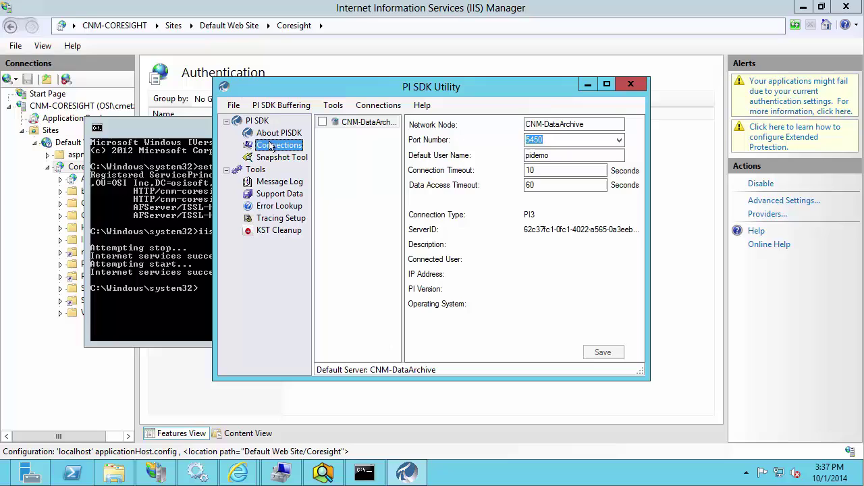
{"action": "left_click", "coordinate": [362, 108]}
{"action": "left_click", "coordinate": [374, 123]}
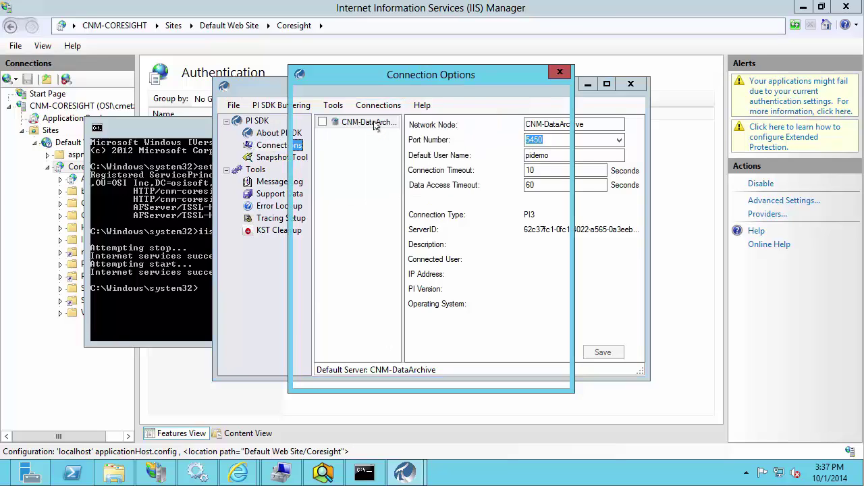
{"action": "left_click", "coordinate": [451, 314]}
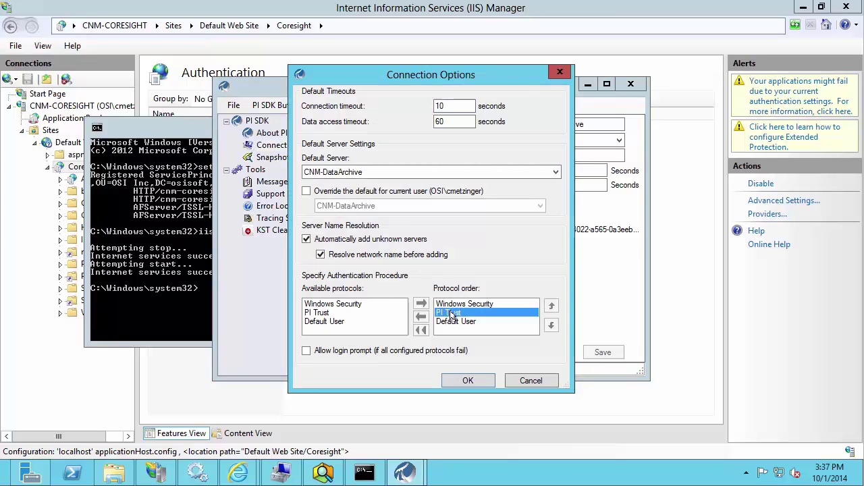
{"action": "left_click", "coordinate": [551, 306]}
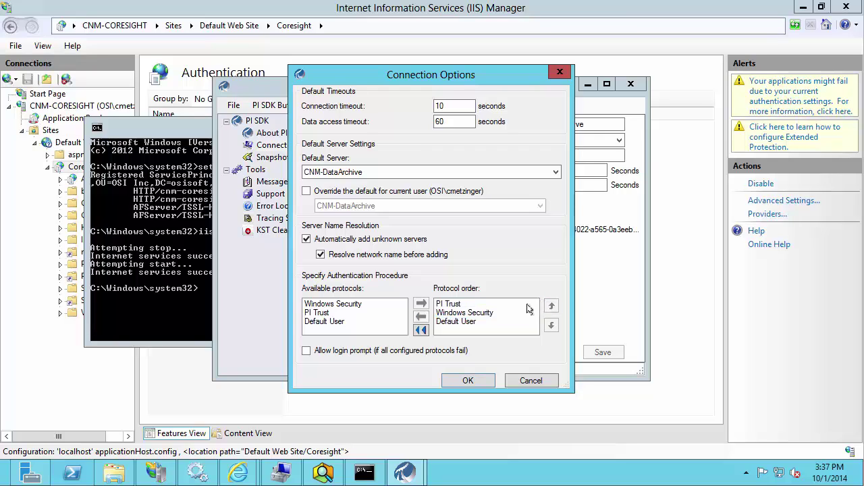
{"action": "left_click", "coordinate": [467, 381]}
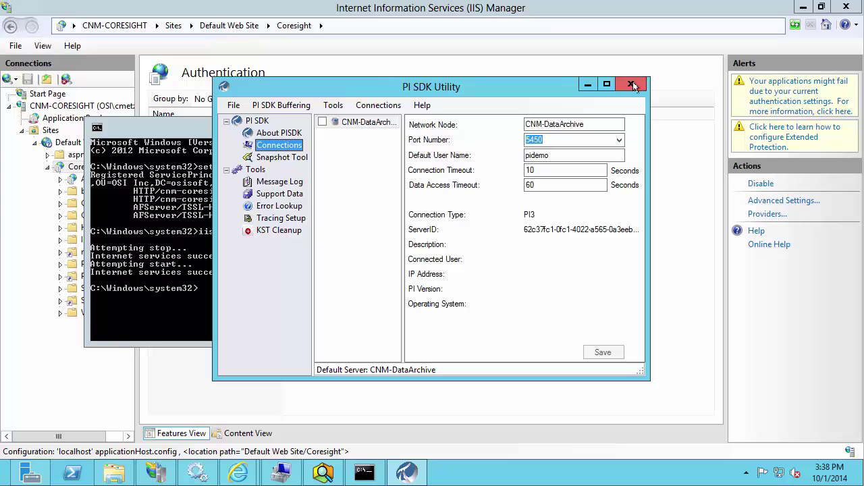
{"action": "left_click", "coordinate": [634, 85]}
Restart Internet services by running iisreset in the administrator Command Prompt.
{"action": "left_click", "coordinate": [365, 474]}
{"action": "key", "text": "Up"}
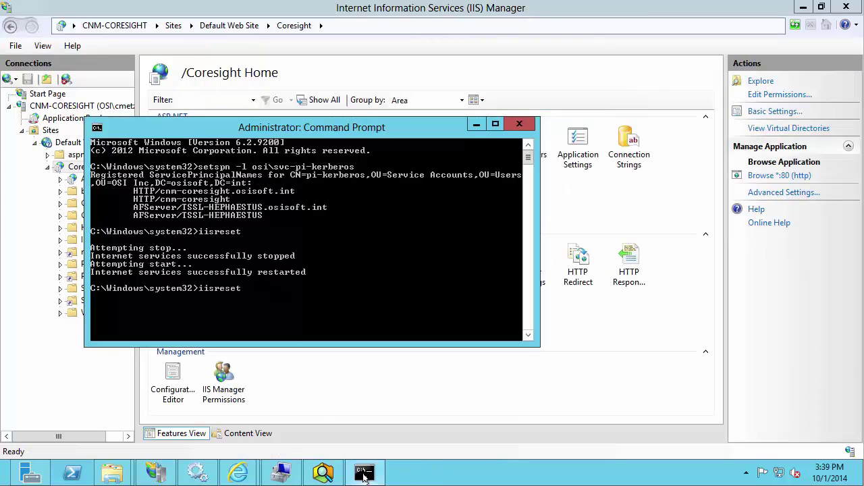
{"action": "key", "text": "Return"}
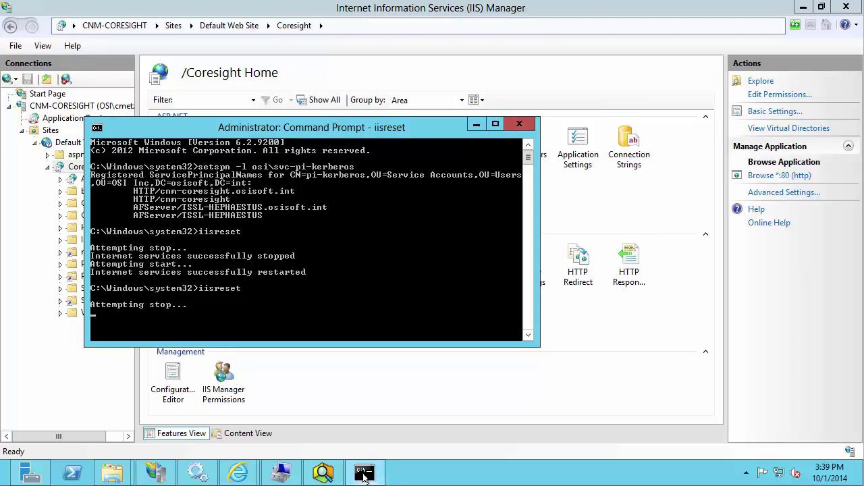
In Services, restart the PI Indexed Search Crawler and PI Web API 2014 R2 services.
{"action": "left_click", "coordinate": [203, 467]}
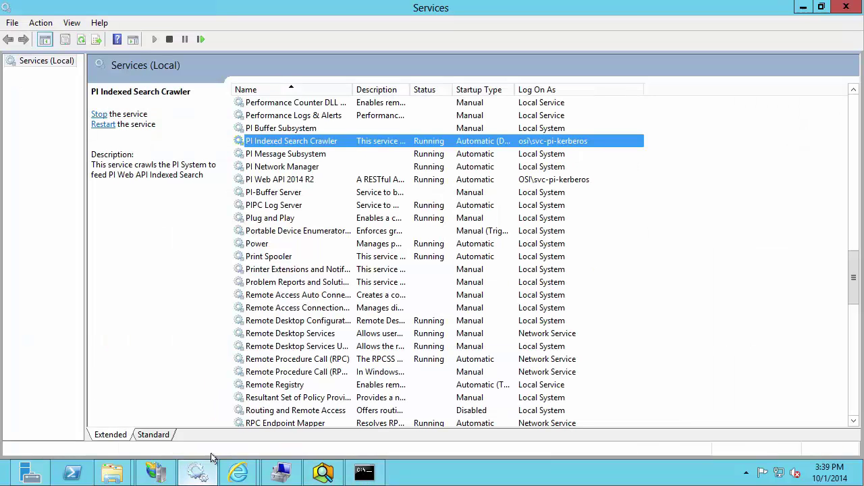
{"action": "right_click", "coordinate": [315, 140]}
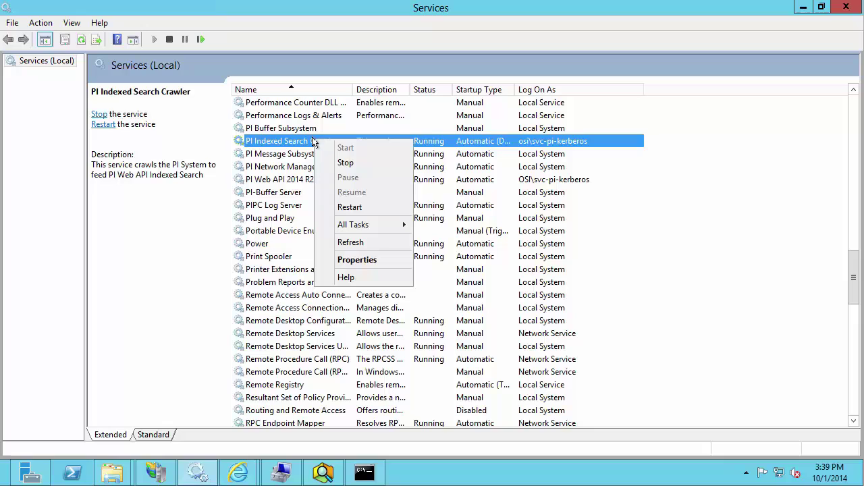
{"action": "left_click", "coordinate": [346, 208]}
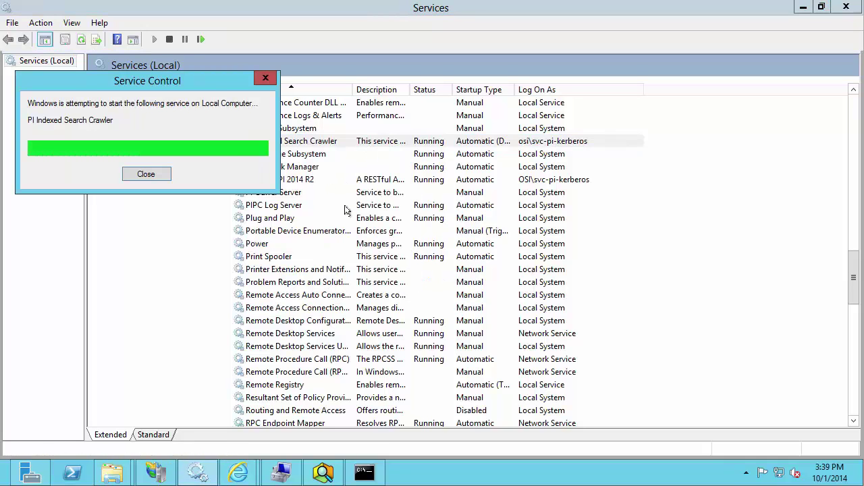
{"action": "left_click", "coordinate": [284, 180]}
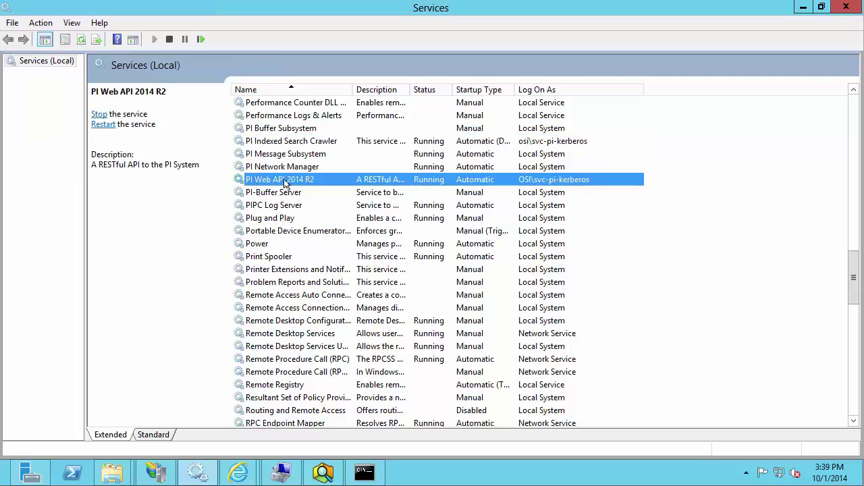
{"action": "right_click", "coordinate": [284, 182]}
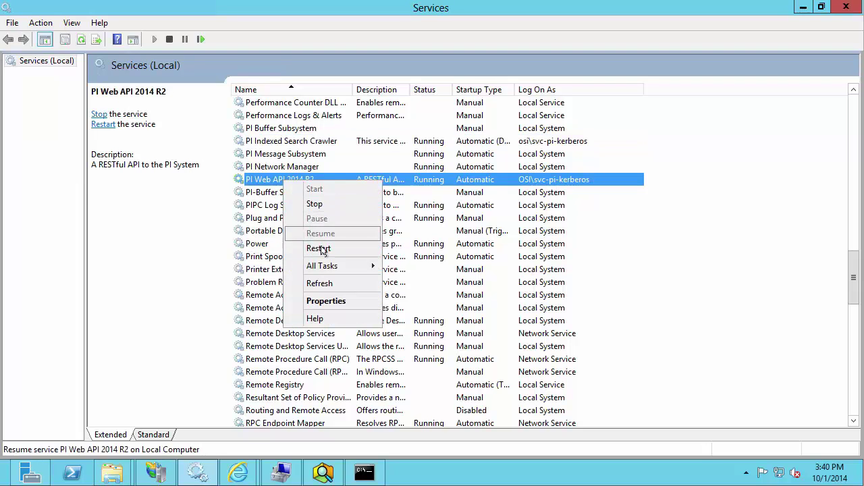
{"action": "left_click", "coordinate": [318, 248]}
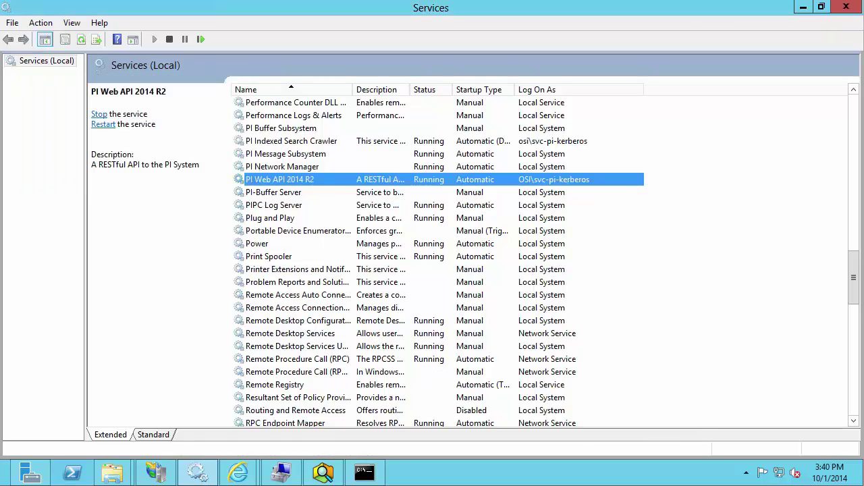
{"action": "left_click", "coordinate": [803, 7]}
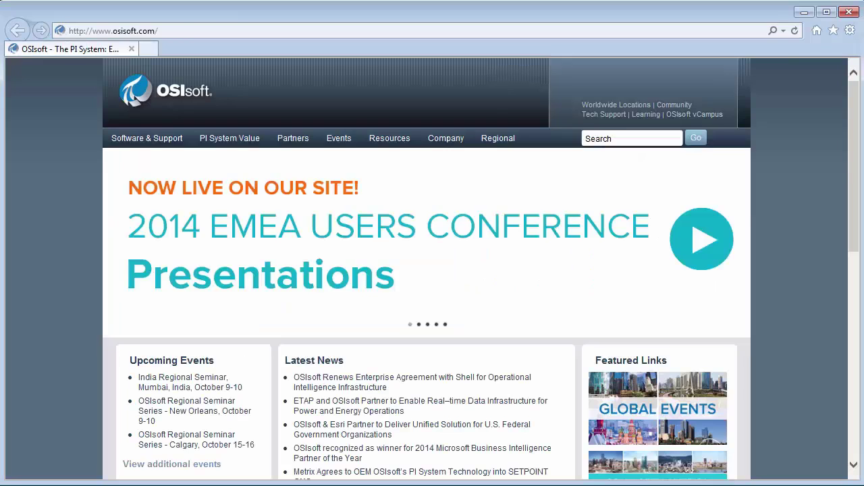
In Internet Explorer, open the PI Coresight site at cnm-coresight/coresight.
{"action": "left_click", "coordinate": [183, 31]}
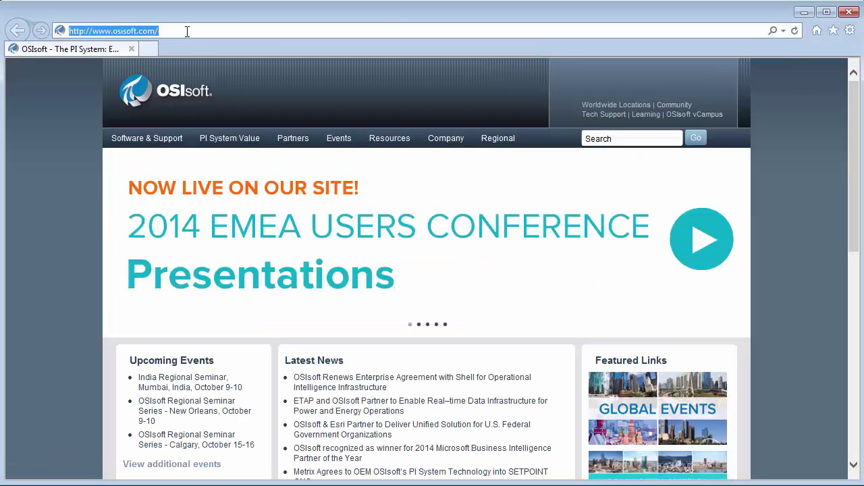
{"action": "type", "text": "cnm-coresight/"}
{"action": "left_click", "coordinate": [171, 47]}
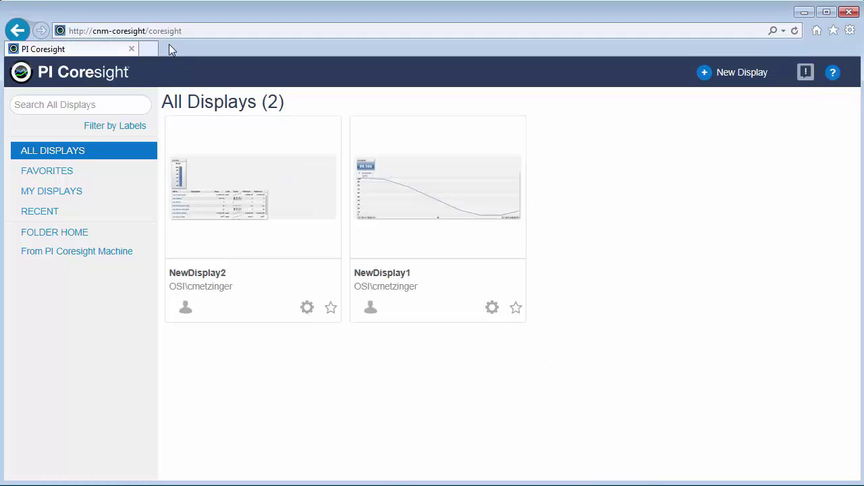
Create a new display, search for sinusoid, and place a sinusoid tag from the results on it.
{"action": "left_click", "coordinate": [733, 79]}
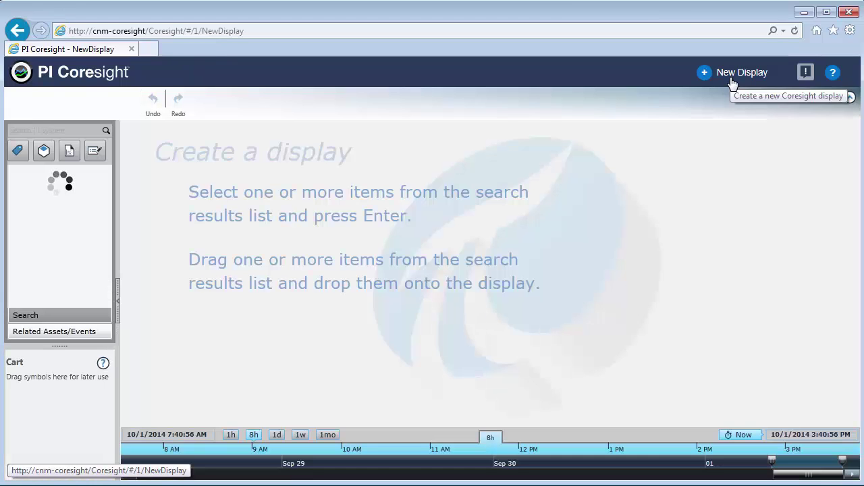
{"action": "left_click", "coordinate": [63, 147]}
{"action": "type", "text": "sinusoid"}
{"action": "key", "text": "Return"}
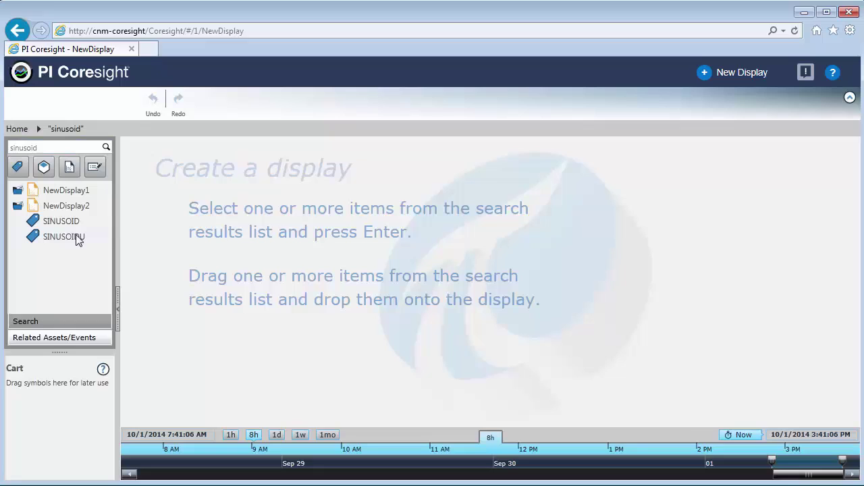
{"action": "left_click_drag", "start_coordinate": [79, 240], "coordinate": [166, 224]}
{"action": "left_click", "coordinate": [195, 254]}
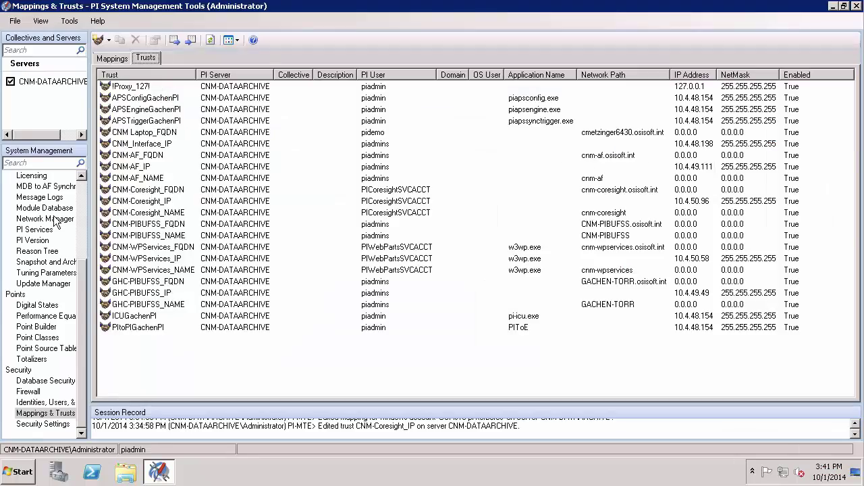
In PI System Management Tools, refresh the Network Manager Statistics and examine the identity and trust of the PI Coresight w3wp.exe connection.
{"action": "left_click", "coordinate": [45, 218]}
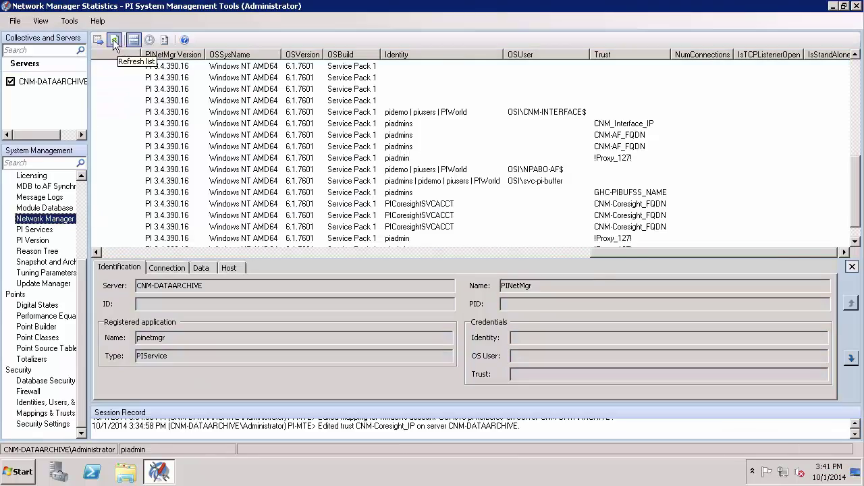
{"action": "left_click_drag", "start_coordinate": [716, 251], "coordinate": [125, 252]}
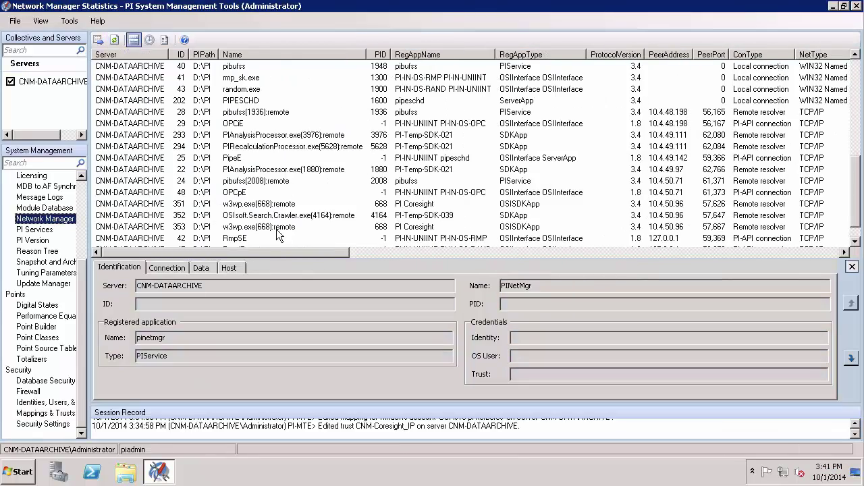
{"action": "left_click", "coordinate": [272, 225]}
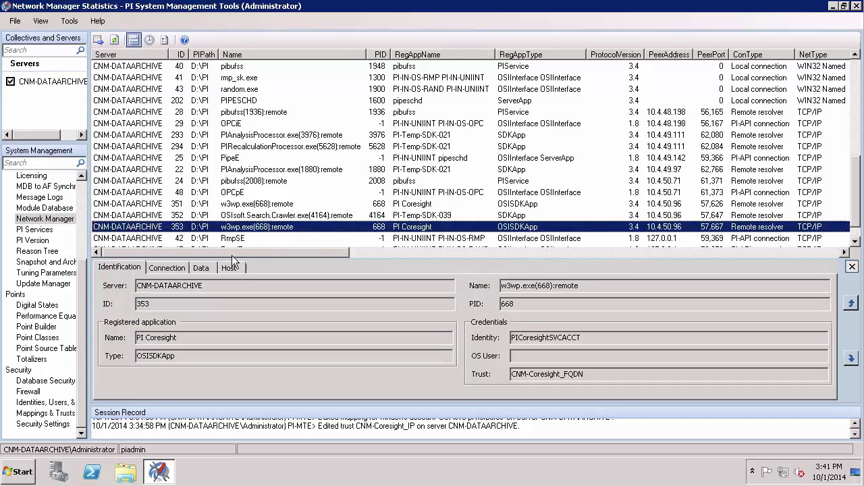
{"action": "left_click_drag", "start_coordinate": [231, 255], "coordinate": [644, 217]}
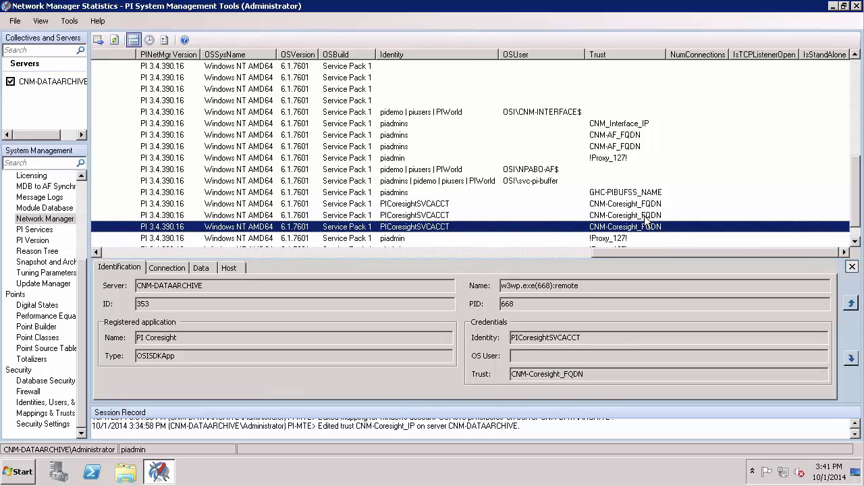
{"action": "mouse_move", "coordinate": [468, 360]}
{"action": "left_mouse_down"}
{"action": "mouse_move", "coordinate": [588, 386]}
{"action": "mouse_move", "coordinate": [680, 345]}
{"action": "left_mouse_up"}
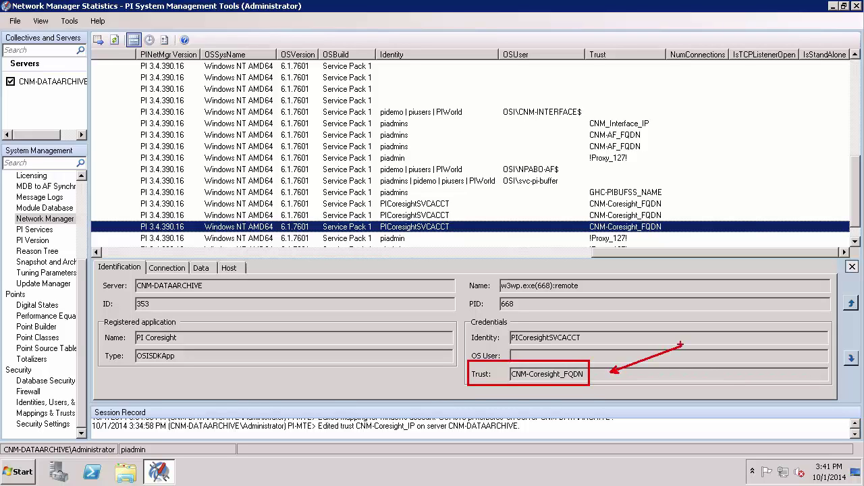